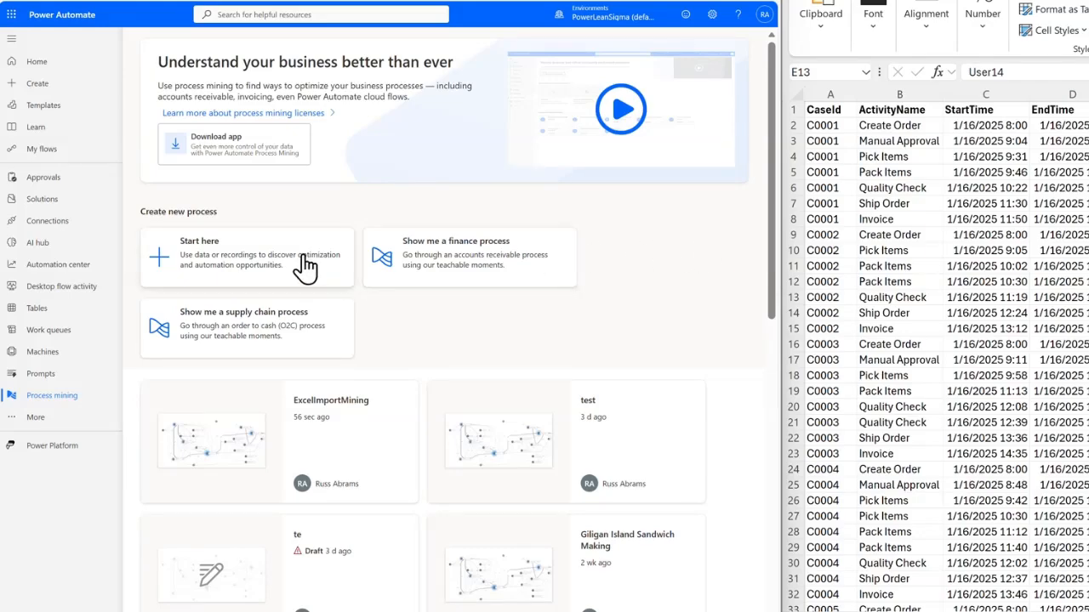
- Create a Case ID process mining process named PasteInFlow with Dataflow as the data source and PowerBI embedded as the export destination
{"action": "left_click", "coordinate": [274, 266]}
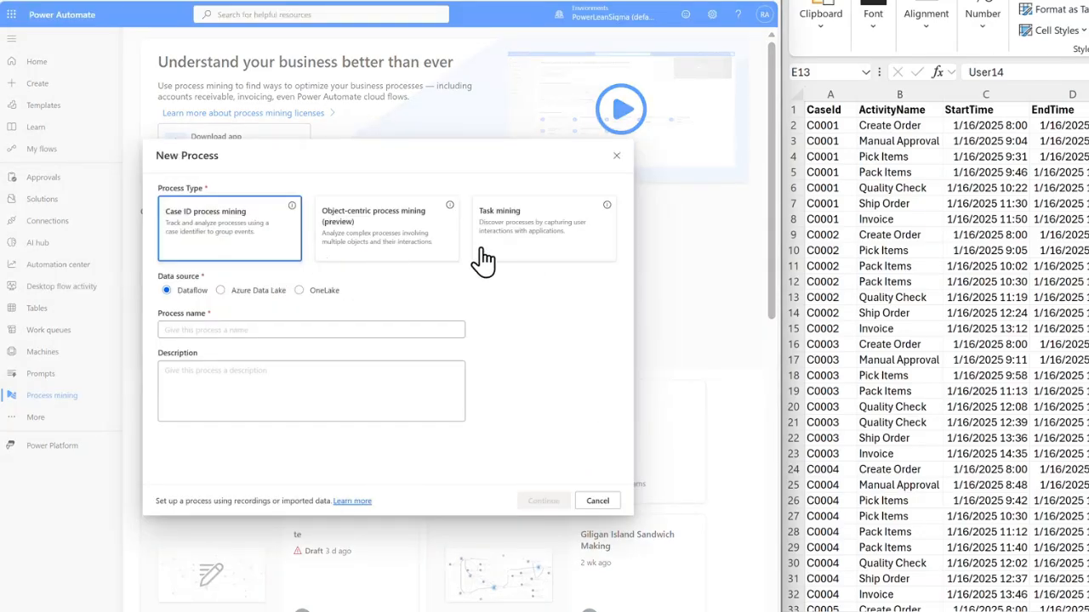
{"action": "left_click", "coordinate": [195, 328]}
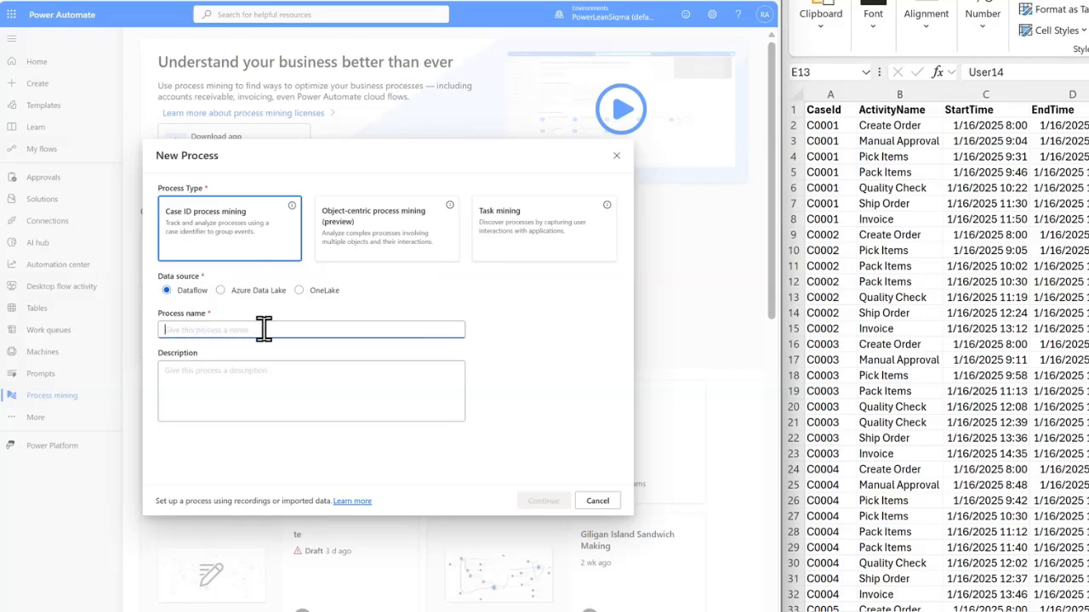
{"action": "type", "text": "P"}
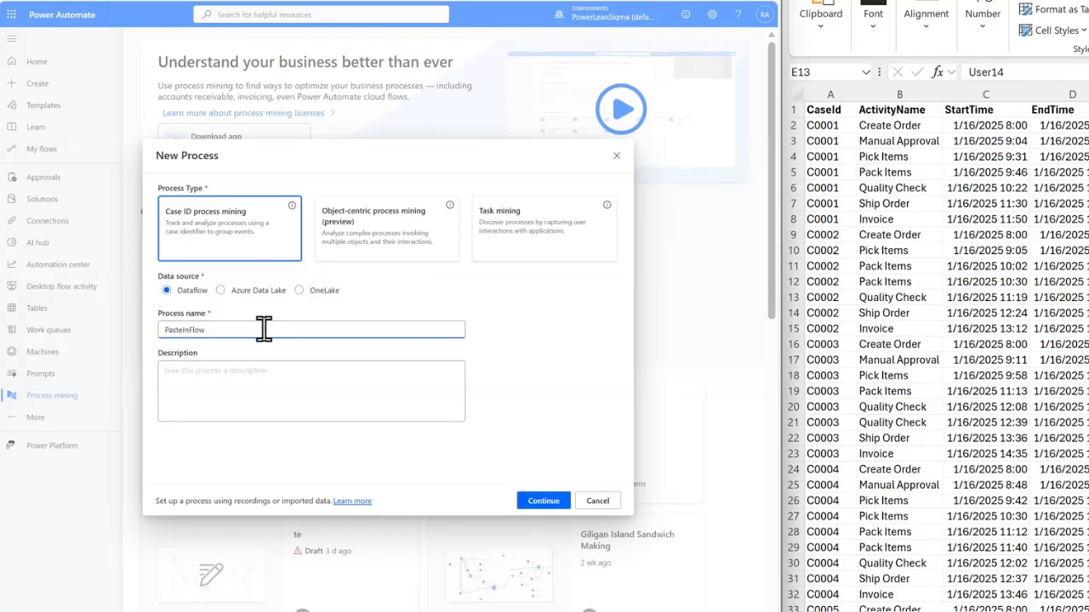
{"action": "type", "text": "asteInFlow"}
{"action": "left_click", "coordinate": [535, 504]}
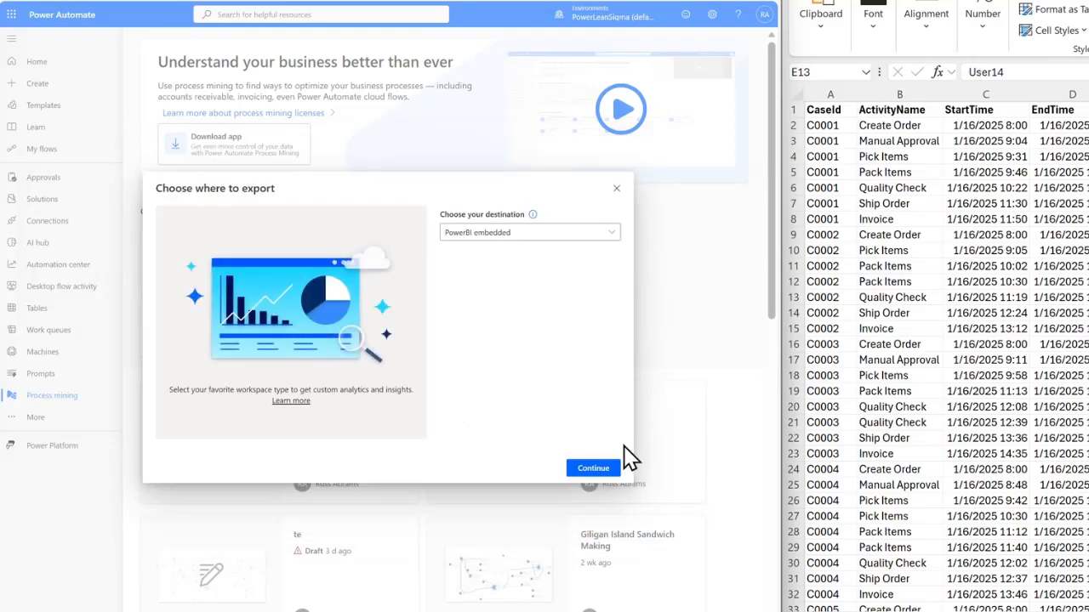
{"action": "left_click", "coordinate": [592, 468]}
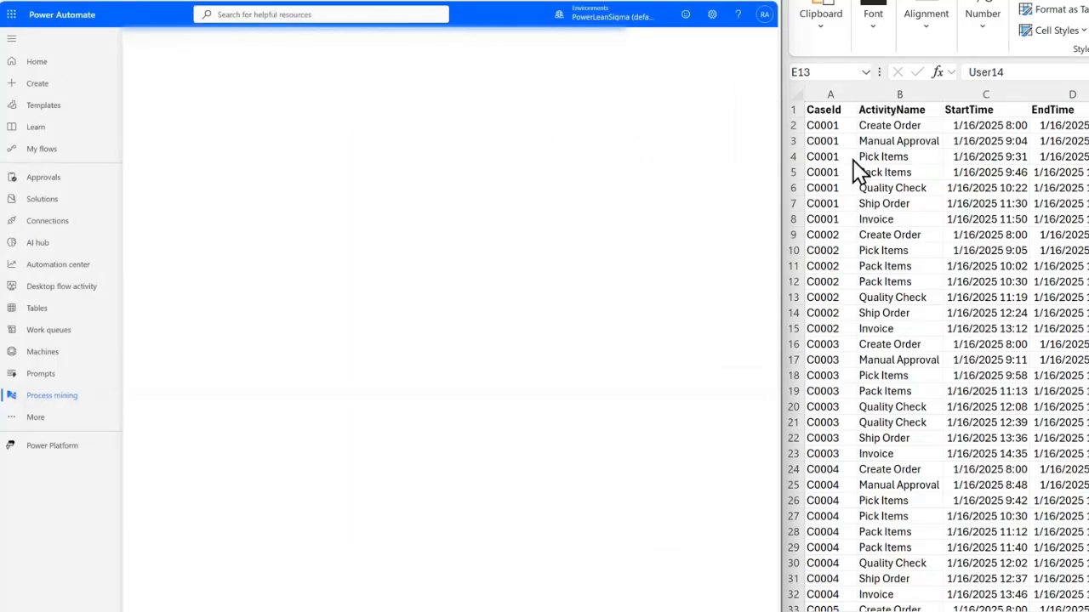
- Copy the entire event log from the Excel sheet, from the CaseId header through the last data row, with all its columns
{"action": "left_click", "coordinate": [841, 108]}
{"action": "key", "text": "shift+Right"}
{"action": "key", "text": "shift+Right"}
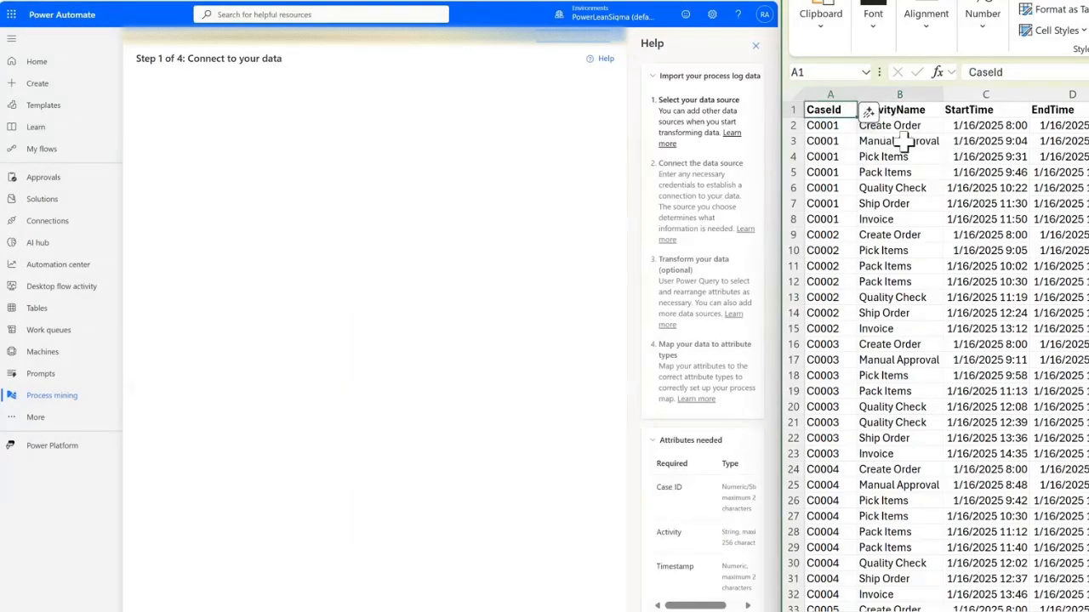
{"action": "key", "text": "shift+Right"}
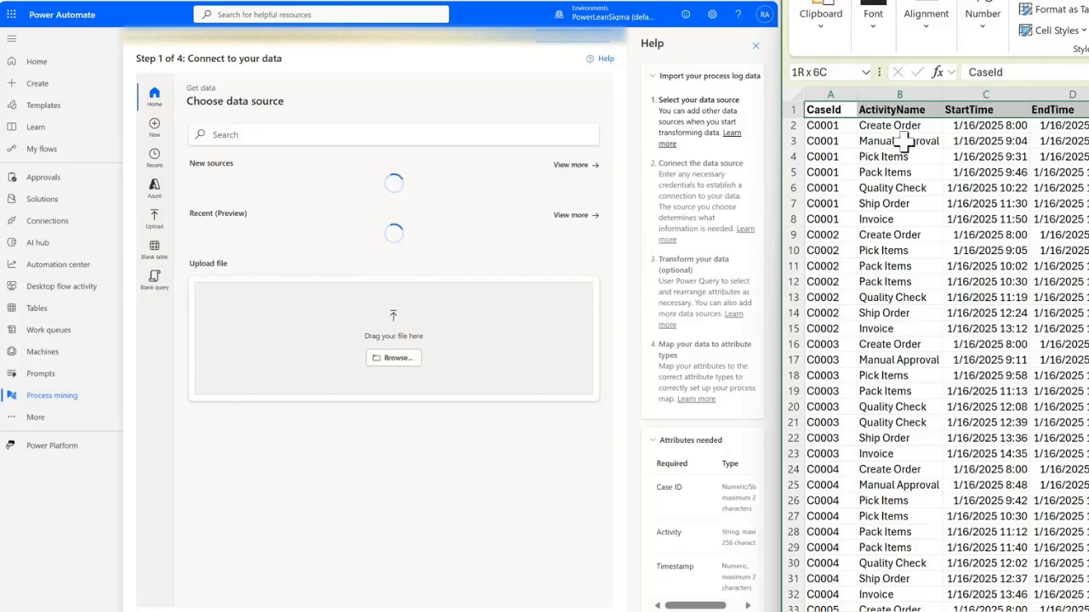
{"action": "key", "text": "shift+Right"}
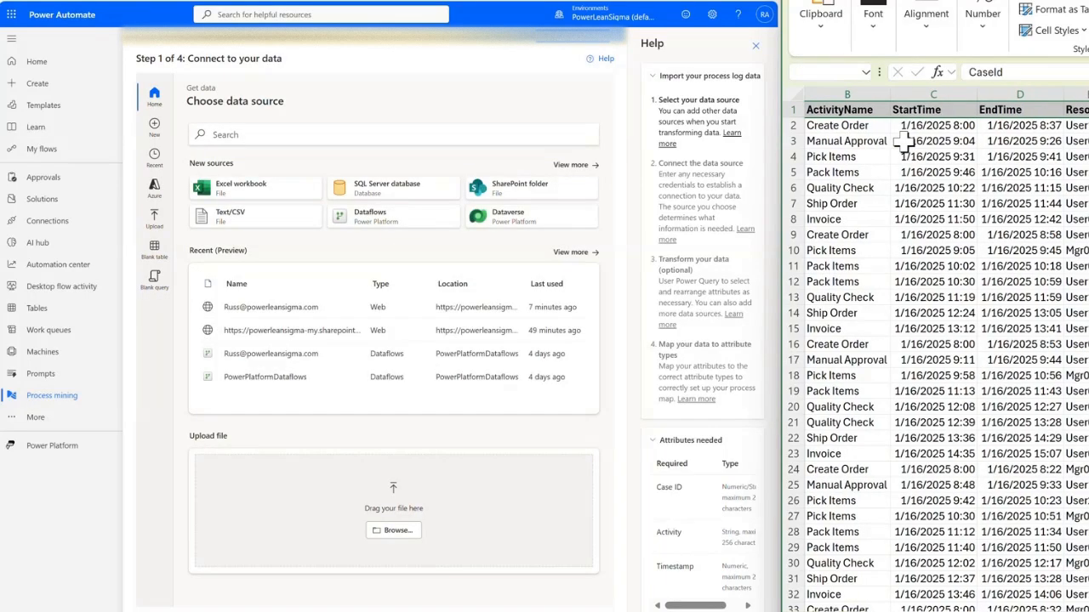
{"action": "key", "text": "ctrl+shift+Down"}
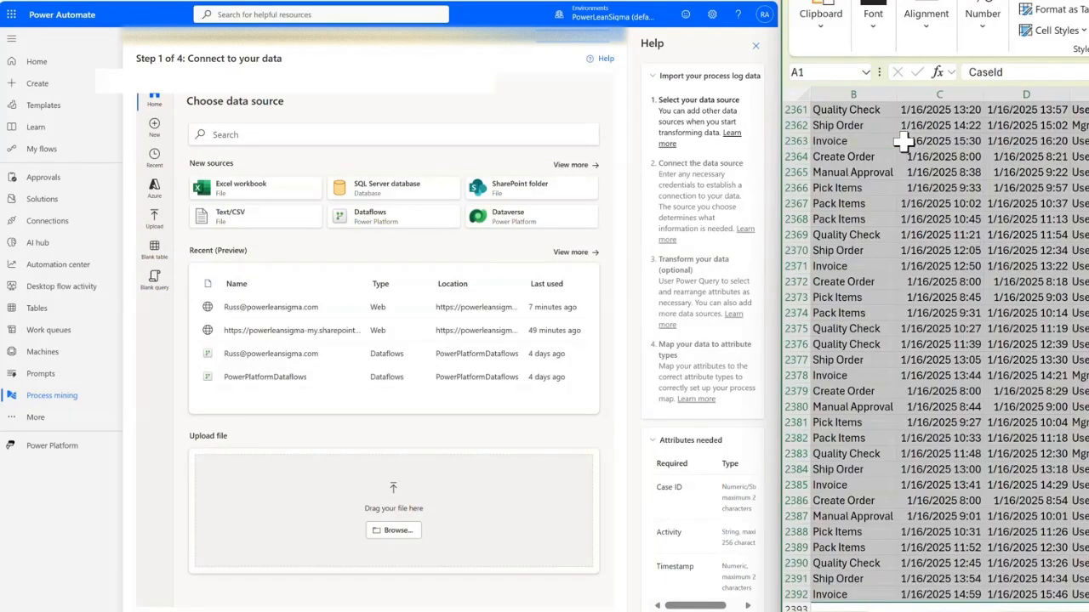
{"action": "right_click", "coordinate": [931, 175]}
{"action": "left_click", "coordinate": [977, 168]}
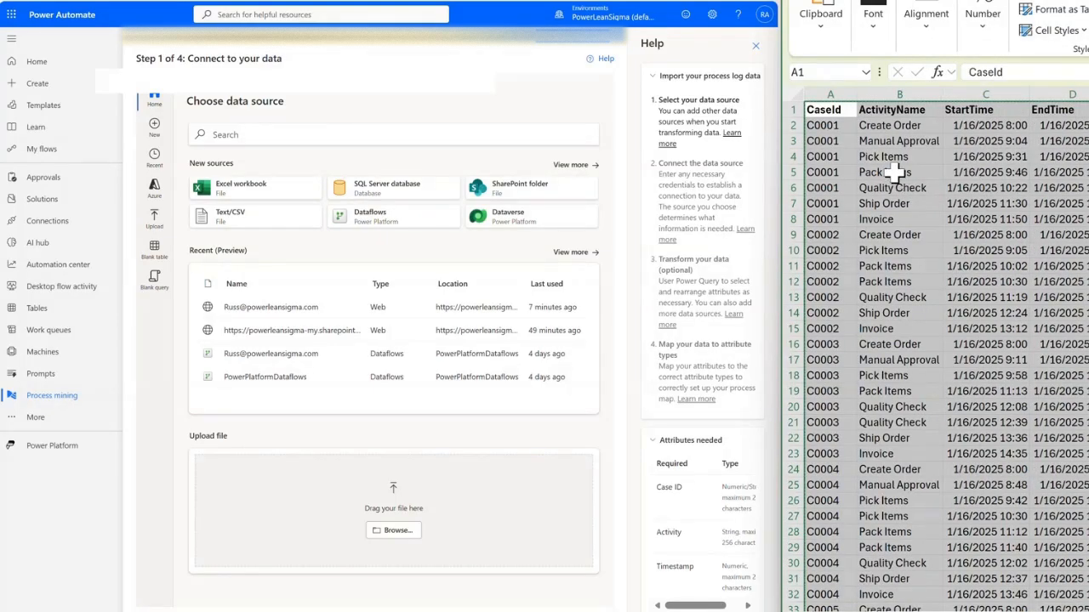
- Paste the copied event log into a blank table as the process data source, name it FlowModel and proceed
{"action": "left_click", "coordinate": [155, 255]}
{"action": "left_click", "coordinate": [235, 166]}
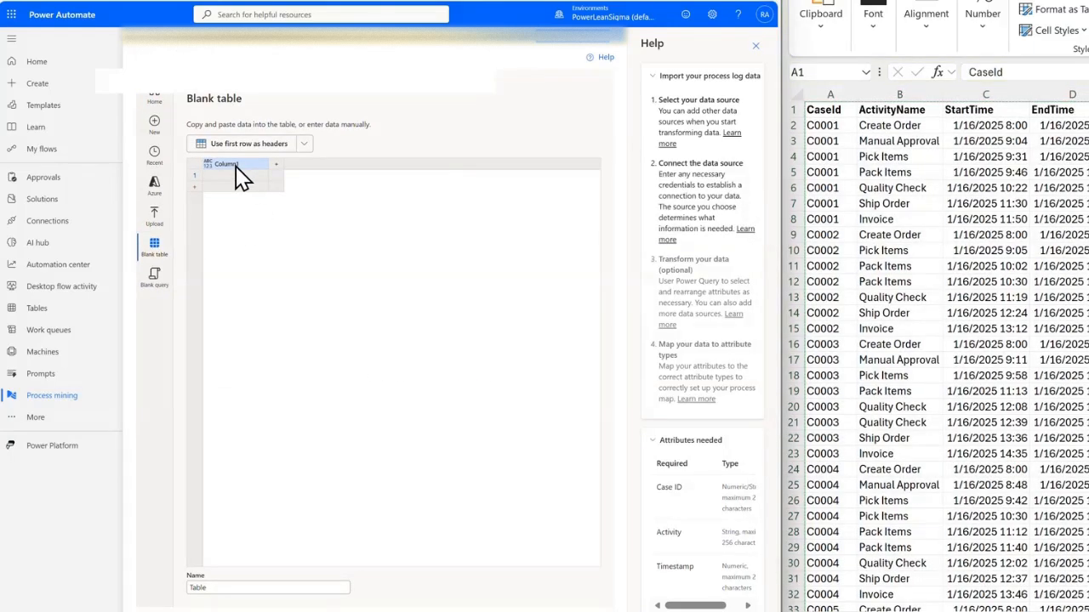
{"action": "key", "text": "ctrl+v"}
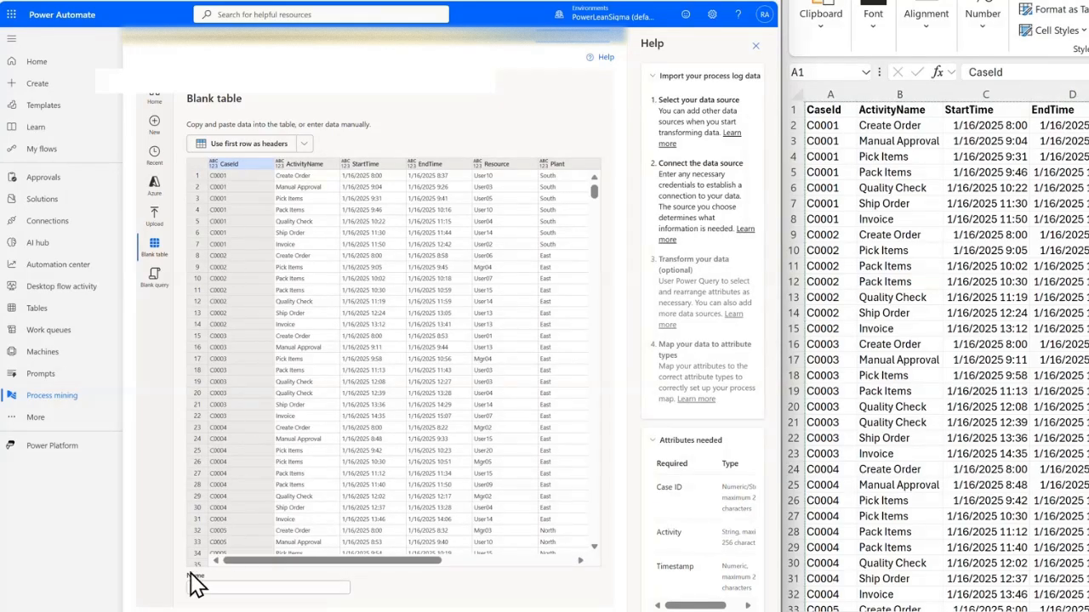
{"action": "double_click", "coordinate": [217, 590]}
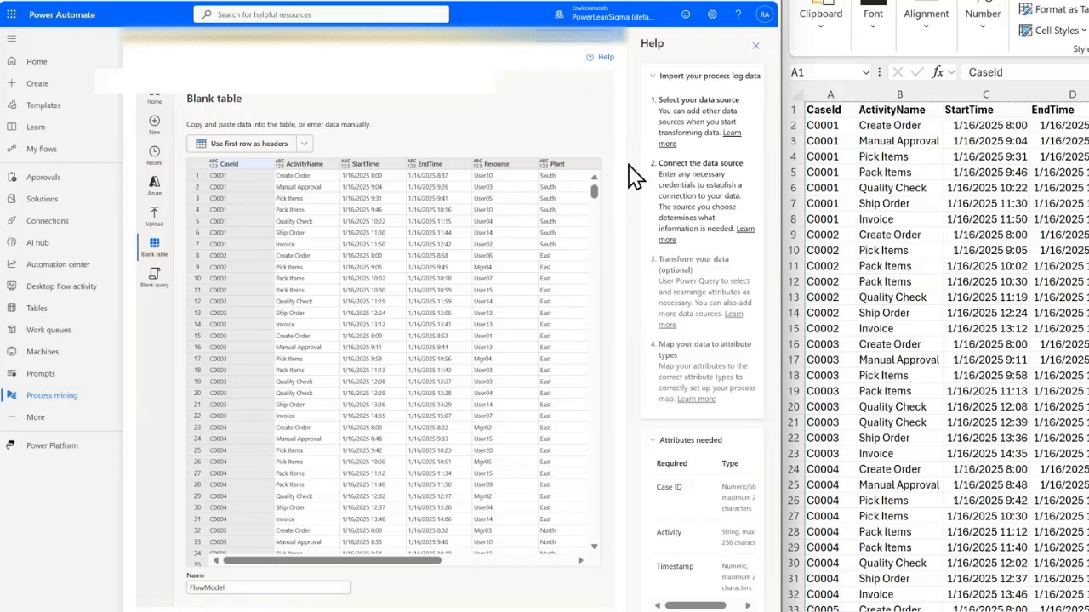
{"action": "left_click", "coordinate": [608, 42]}
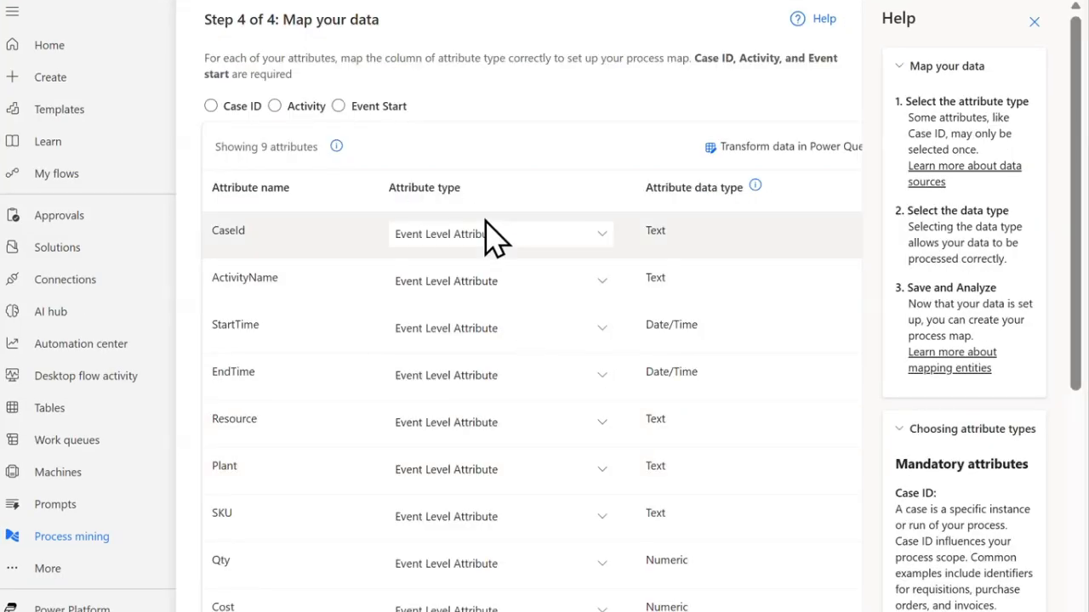
- Map the CaseId attribute to the Case ID type and ActivityName to the Activity type
{"action": "left_click", "coordinate": [479, 238]}
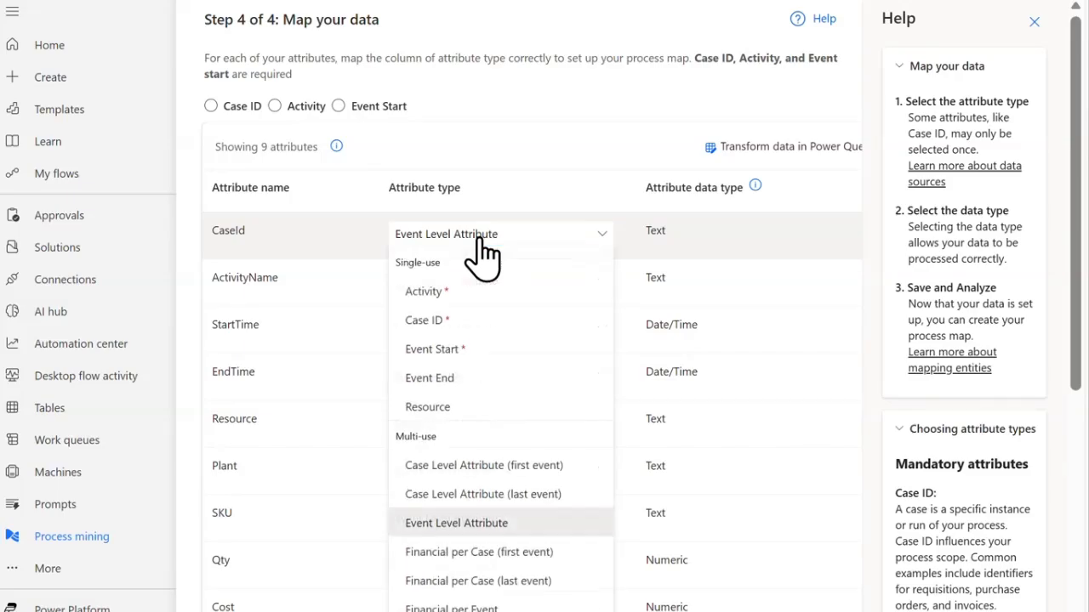
{"action": "left_click", "coordinate": [466, 331]}
{"action": "left_click", "coordinate": [467, 284]}
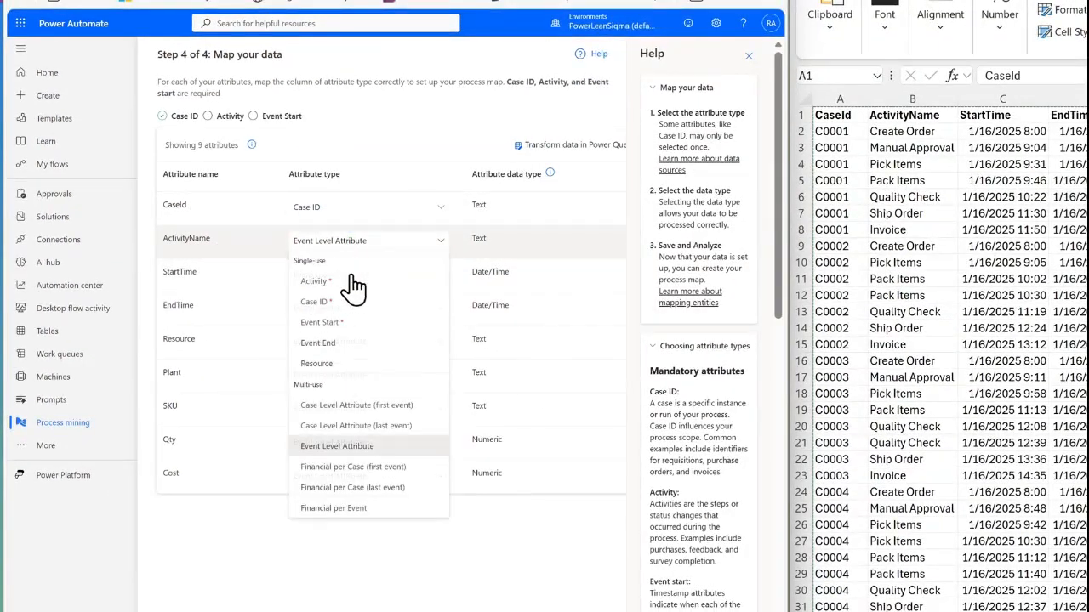
{"action": "left_click", "coordinate": [355, 283]}
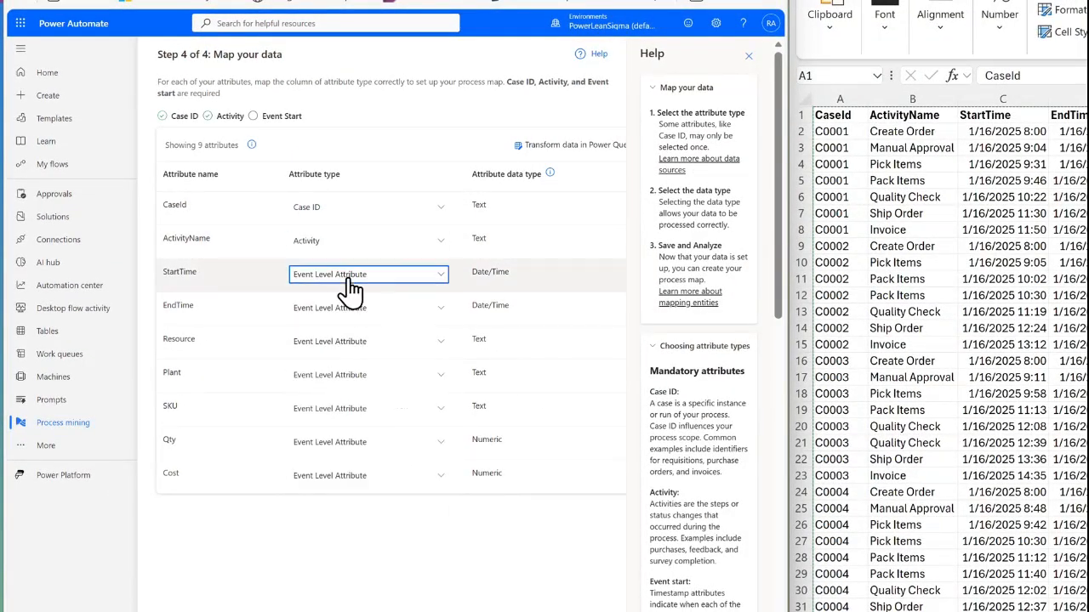
- Map StartTime to Event Start and EndTime to Event End, and save the mapping to analyze the process
{"action": "left_click", "coordinate": [352, 288]}
{"action": "left_click", "coordinate": [358, 359]}
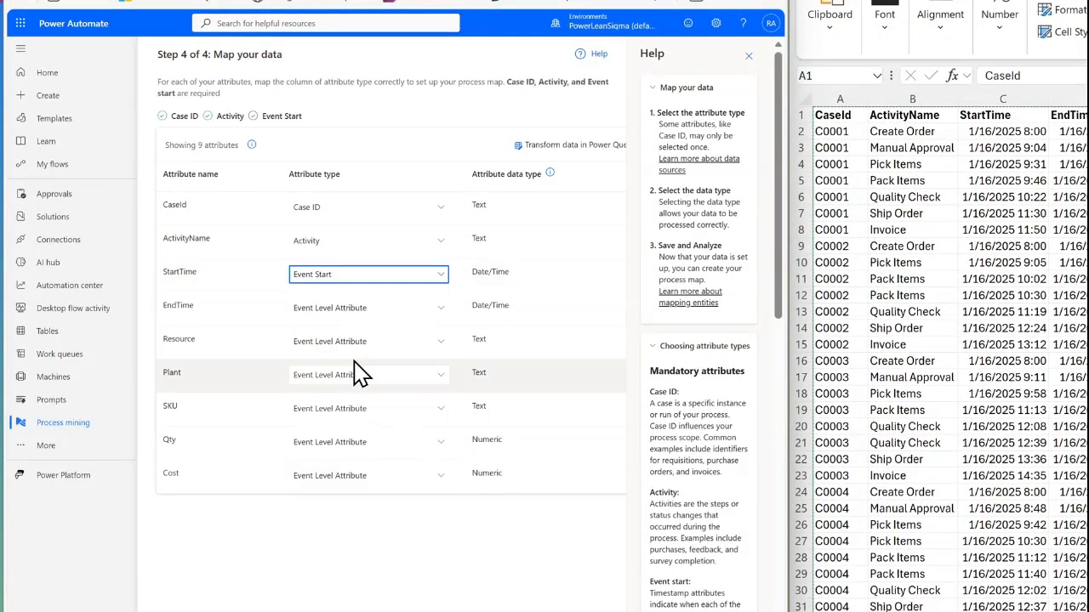
{"action": "left_click", "coordinate": [361, 316]}
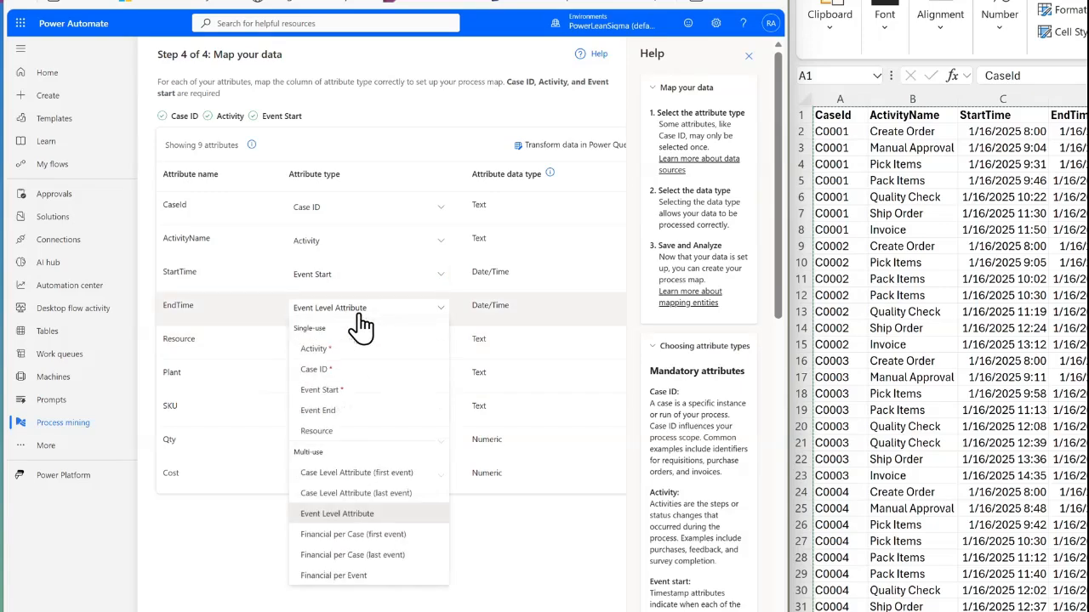
{"action": "left_click", "coordinate": [339, 410]}
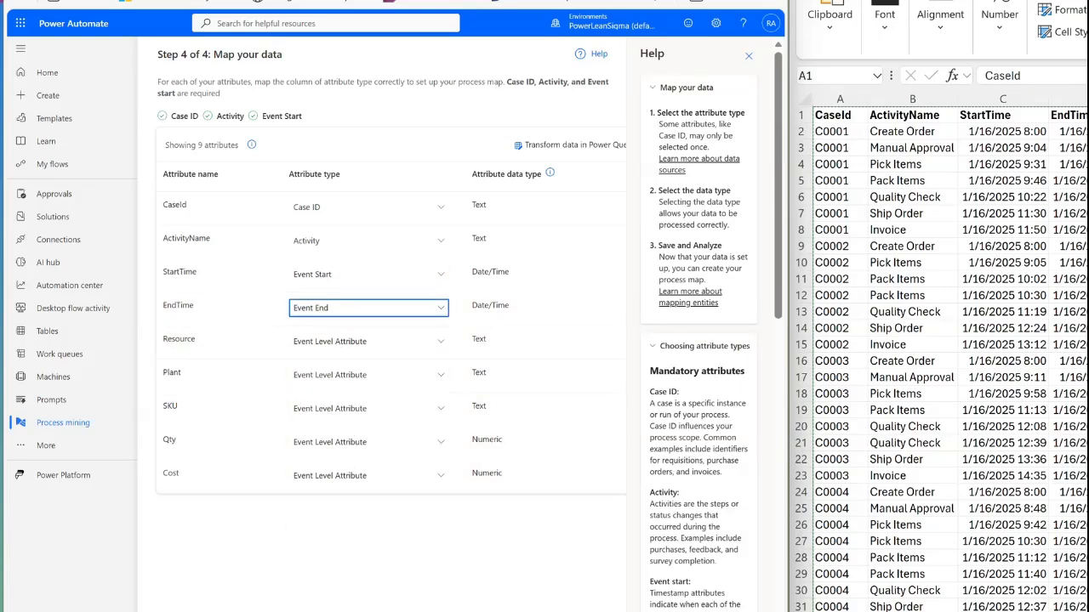
{"action": "left_click", "coordinate": [432, 609]}
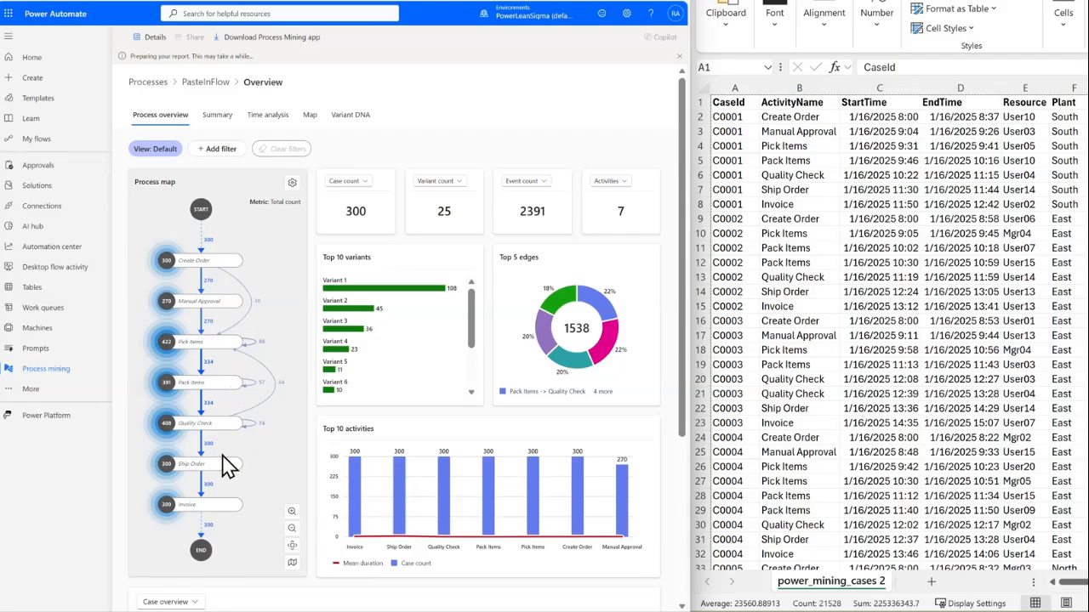
- Close the Copilot pane beside the PasteInFlow process overview
{"action": "left_click", "coordinate": [291, 184]}
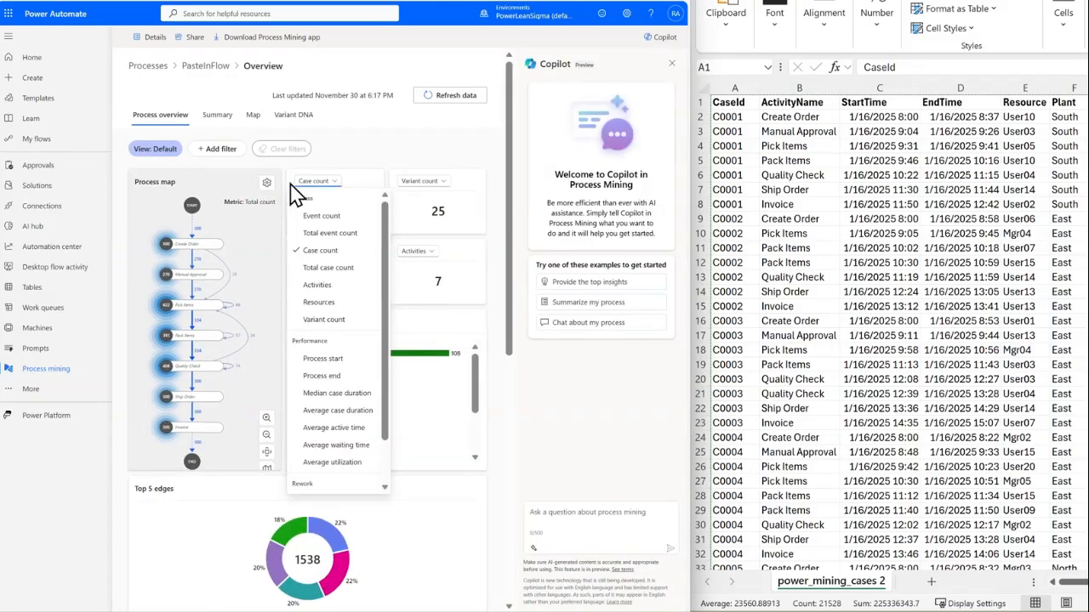
{"action": "left_click", "coordinate": [671, 64]}
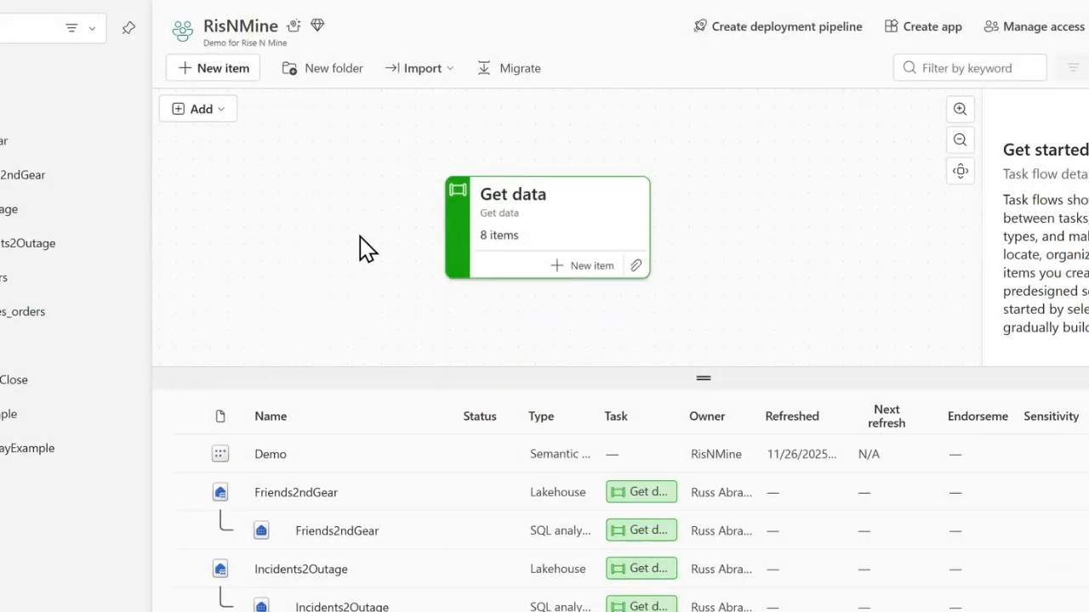
- Switch to Microsoft Fabric and create a lakehouse named Demo_LakeHouse in the RisNMine workspace
{"action": "left_click", "coordinate": [205, 71]}
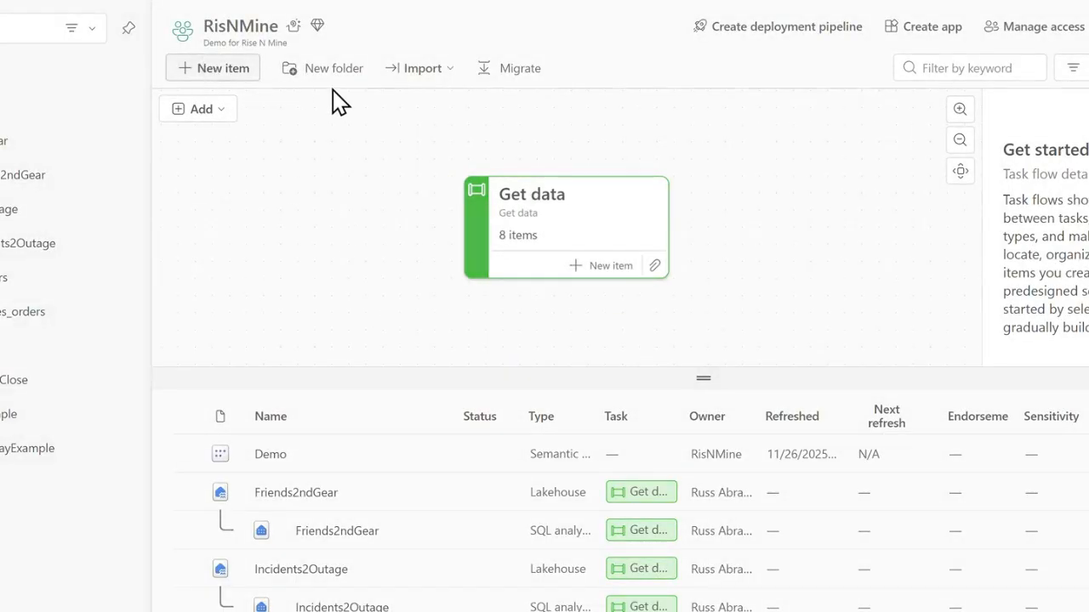
{"action": "left_click", "coordinate": [547, 161]}
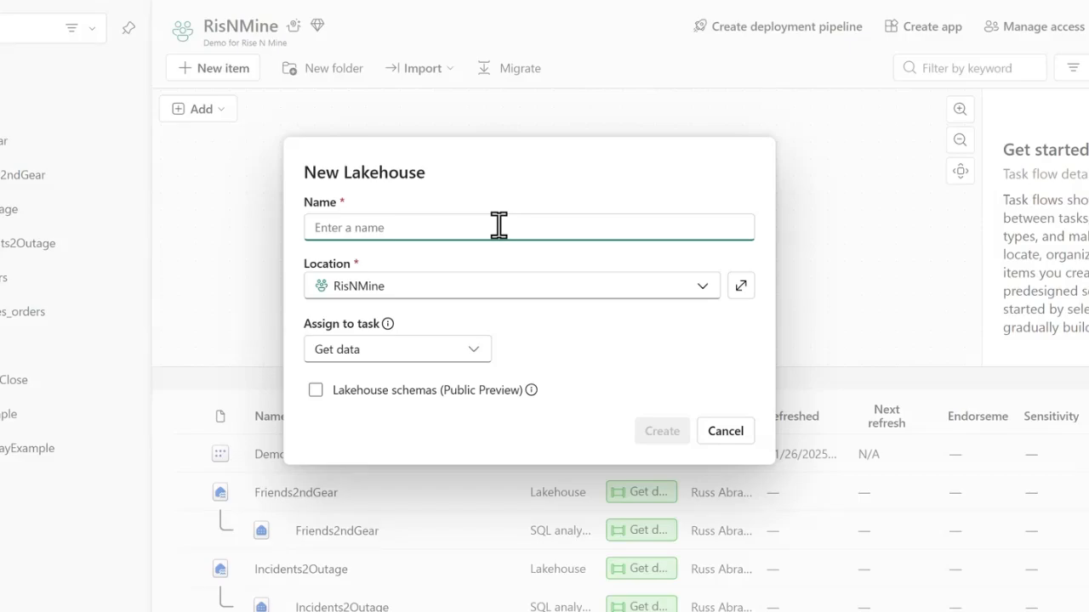
{"action": "type", "text": "Demo_LakeHouse"}
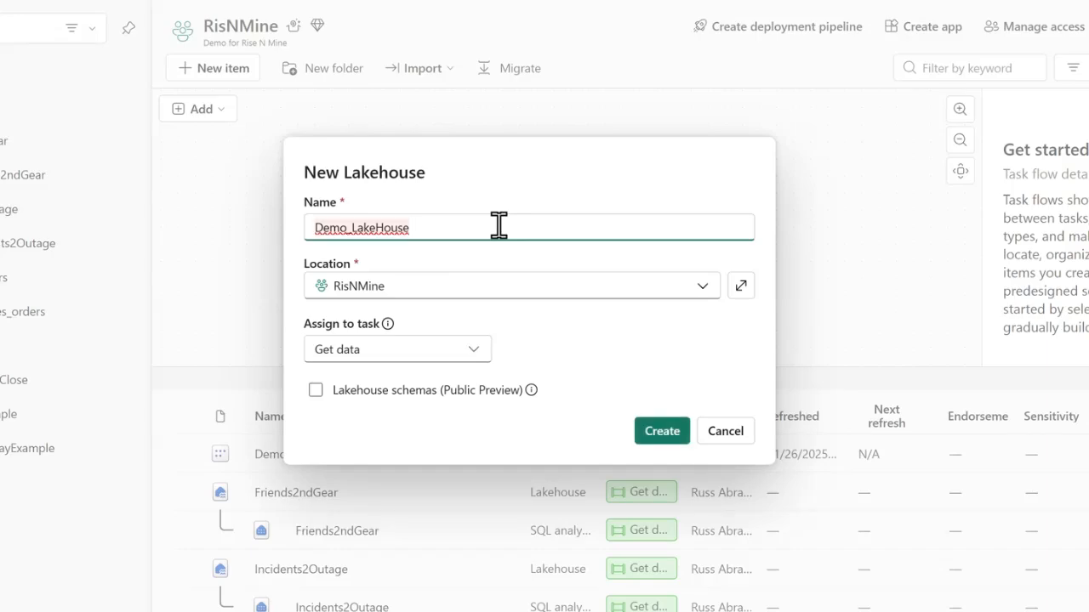
{"action": "left_click", "coordinate": [651, 430]}
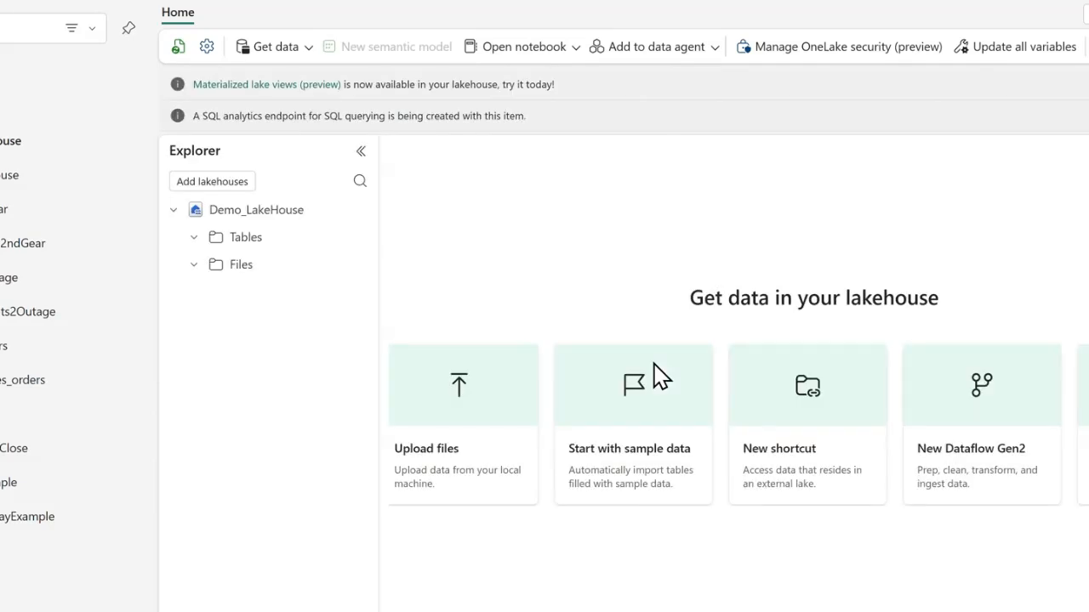
- Upload Example2_OC_Events_O2C.csv from the local machine into the Files folder of Demo_LakeHouse and close the upload pane
{"action": "left_click", "coordinate": [477, 391]}
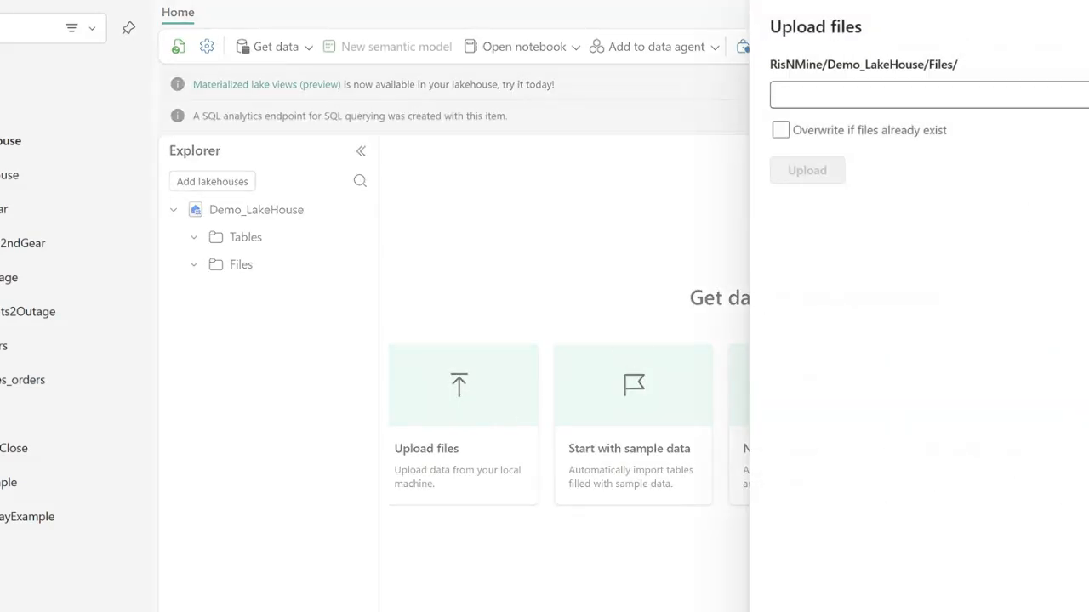
{"action": "right_click", "coordinate": [1088, 51]}
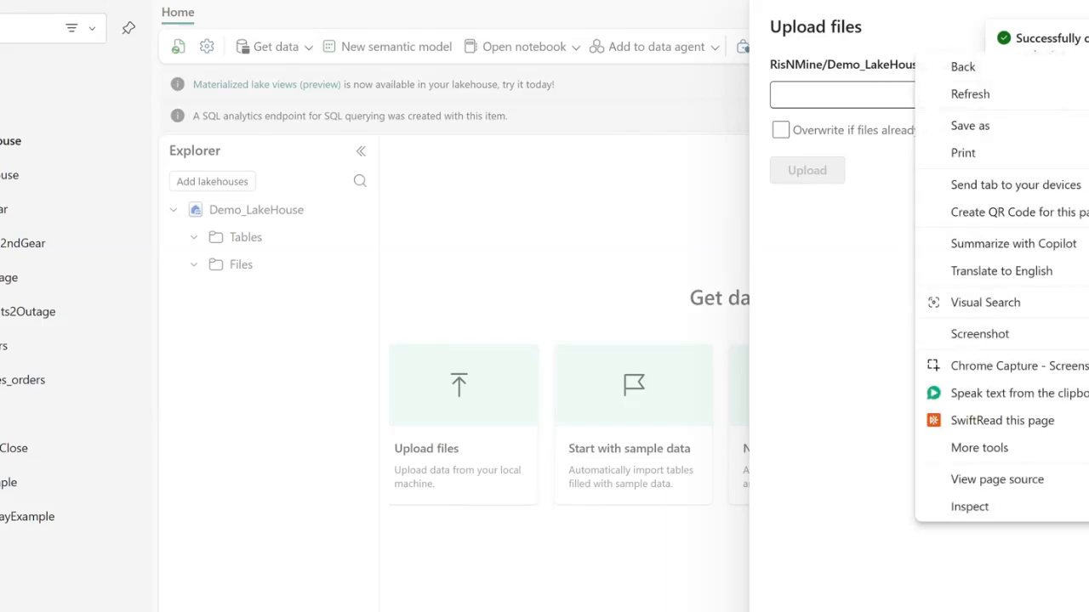
{"action": "left_click", "coordinate": [1002, 36]}
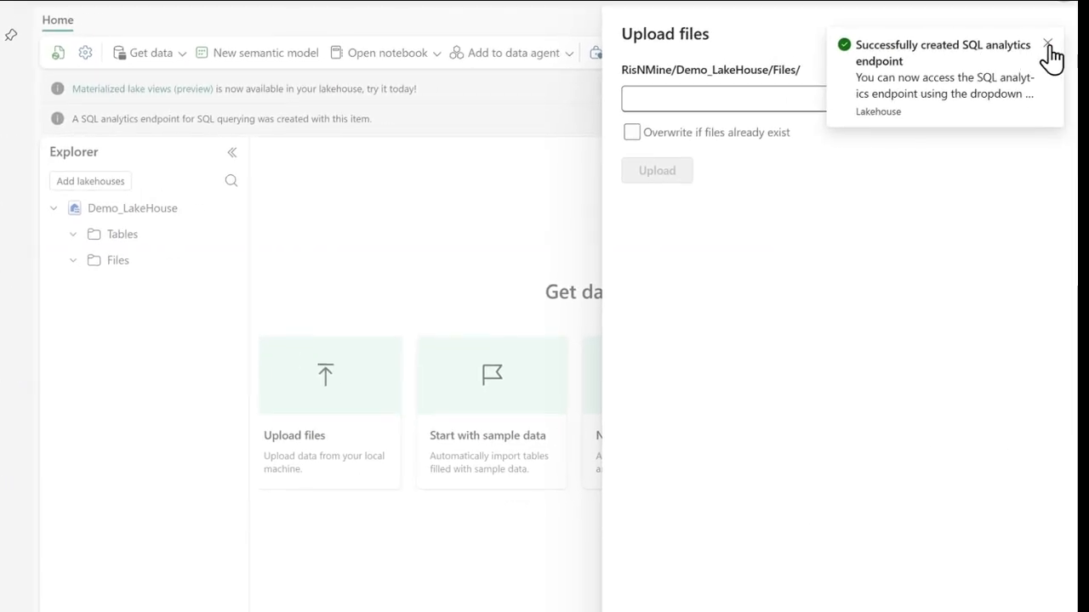
{"action": "left_click", "coordinate": [1047, 44]}
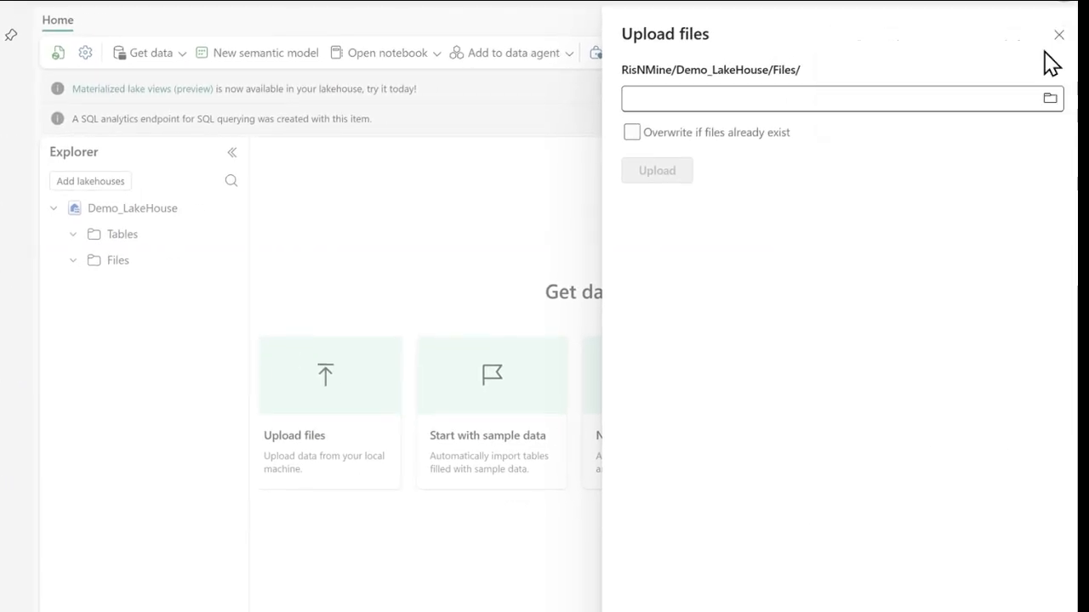
{"action": "left_click", "coordinate": [1047, 98]}
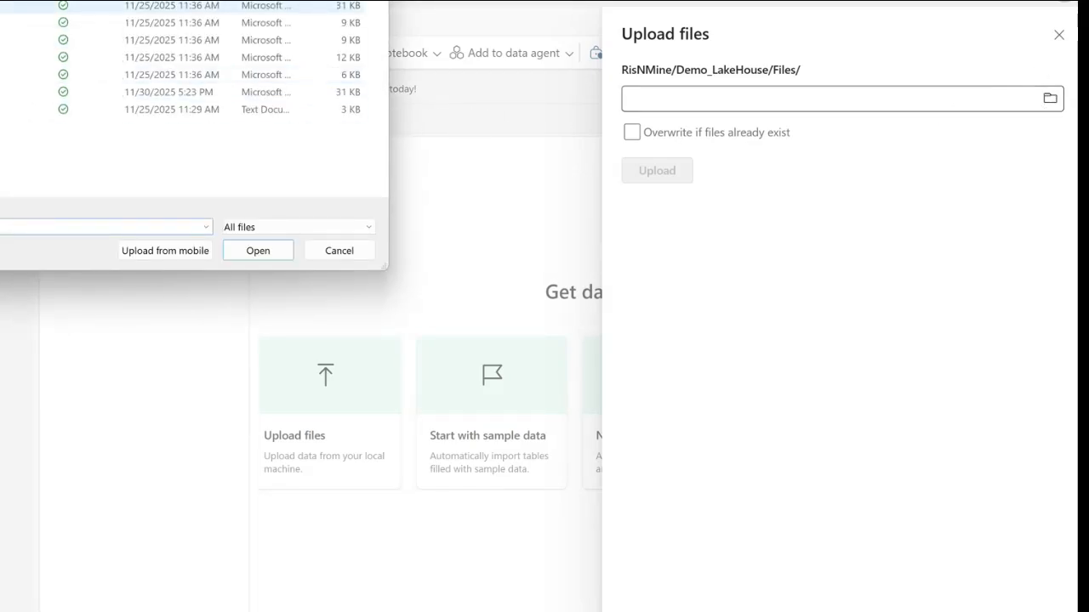
{"action": "double_click", "coordinate": [8, 5]}
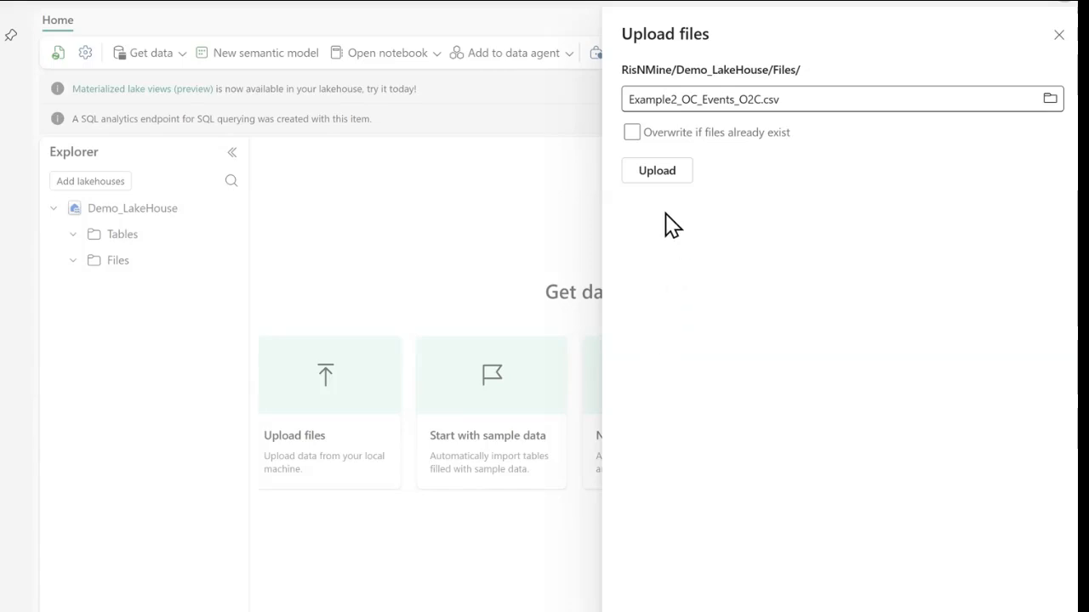
{"action": "left_click", "coordinate": [655, 177]}
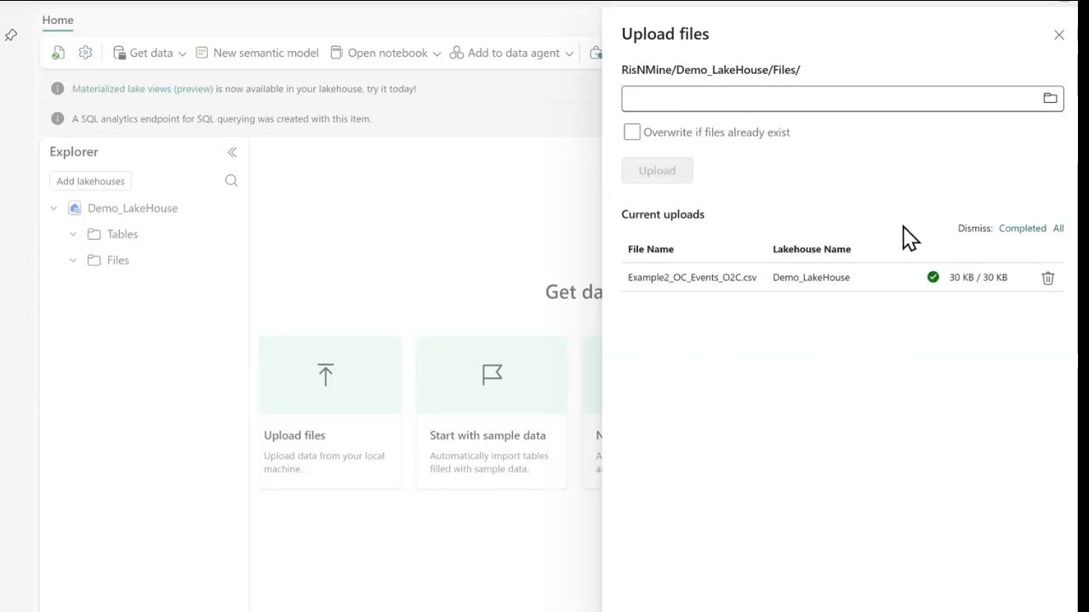
{"action": "left_click", "coordinate": [1061, 38]}
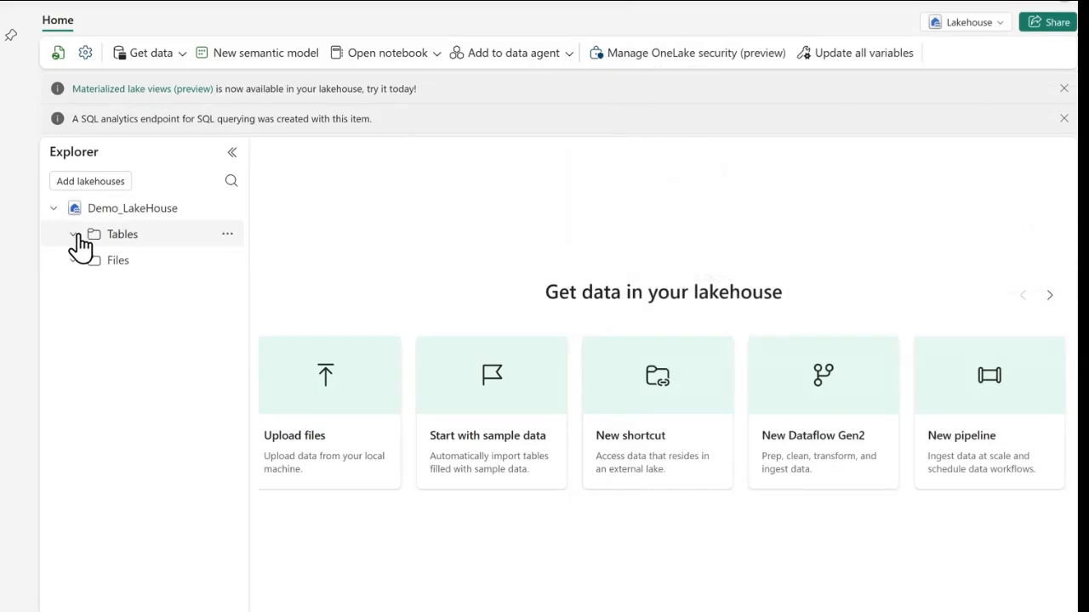
- Load Example2_OC_Events_O2C.csv into a new lakehouse table named example2_oc_events_o2c, using the header for column names and a comma separator
{"action": "left_click", "coordinate": [91, 264]}
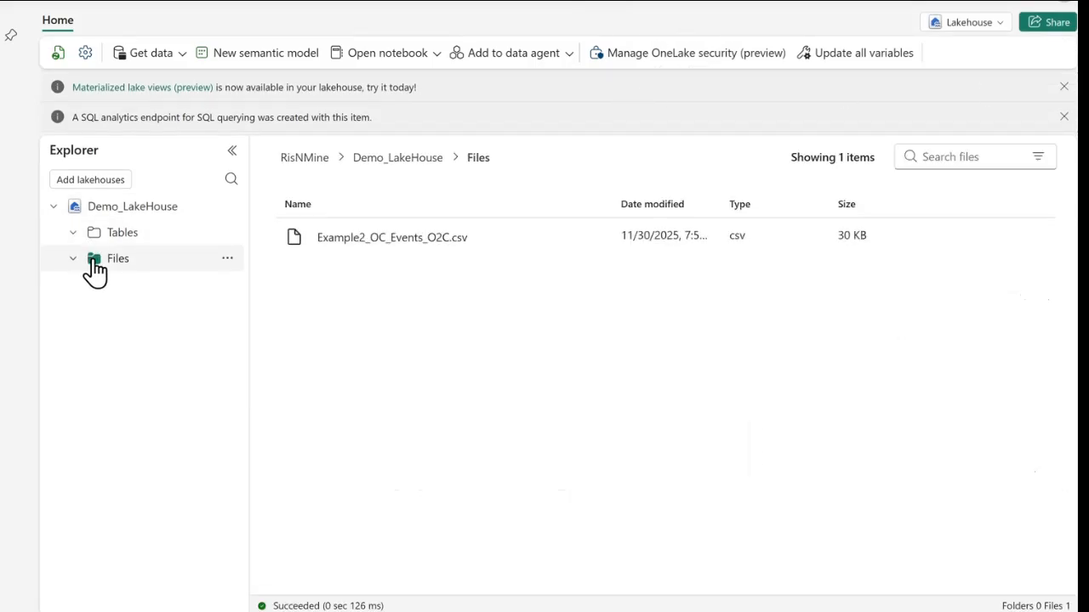
{"action": "left_click", "coordinate": [592, 239]}
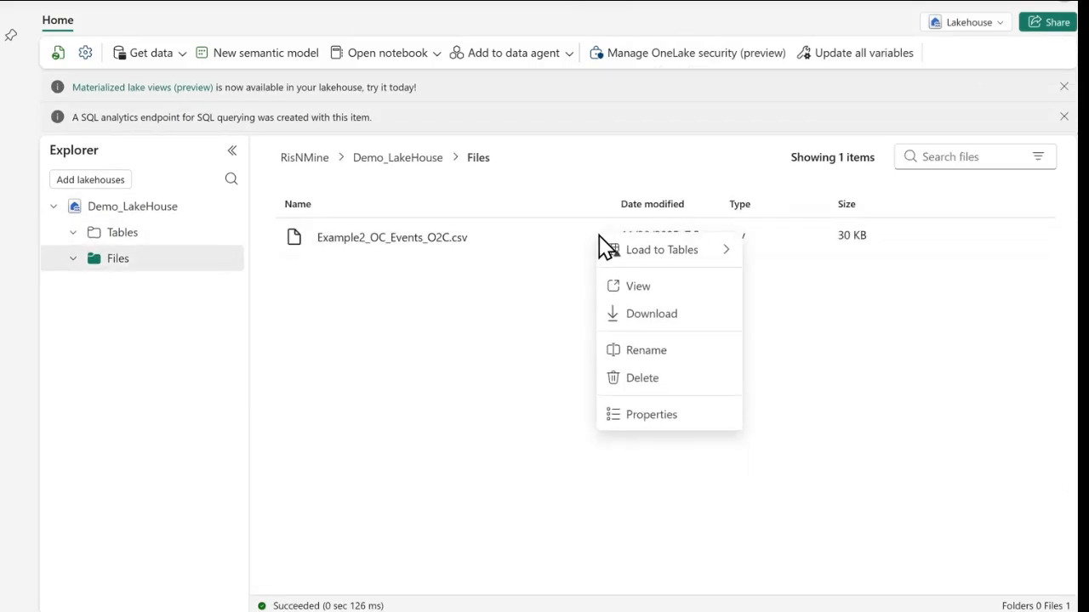
{"action": "mouse_move", "coordinate": [722, 265]}
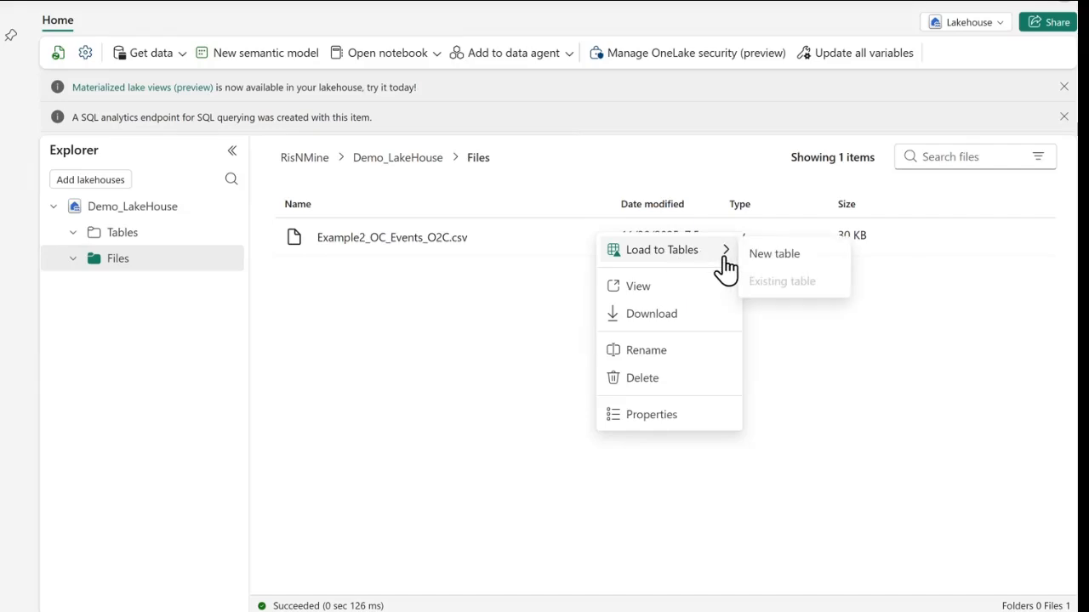
{"action": "left_click", "coordinate": [766, 257]}
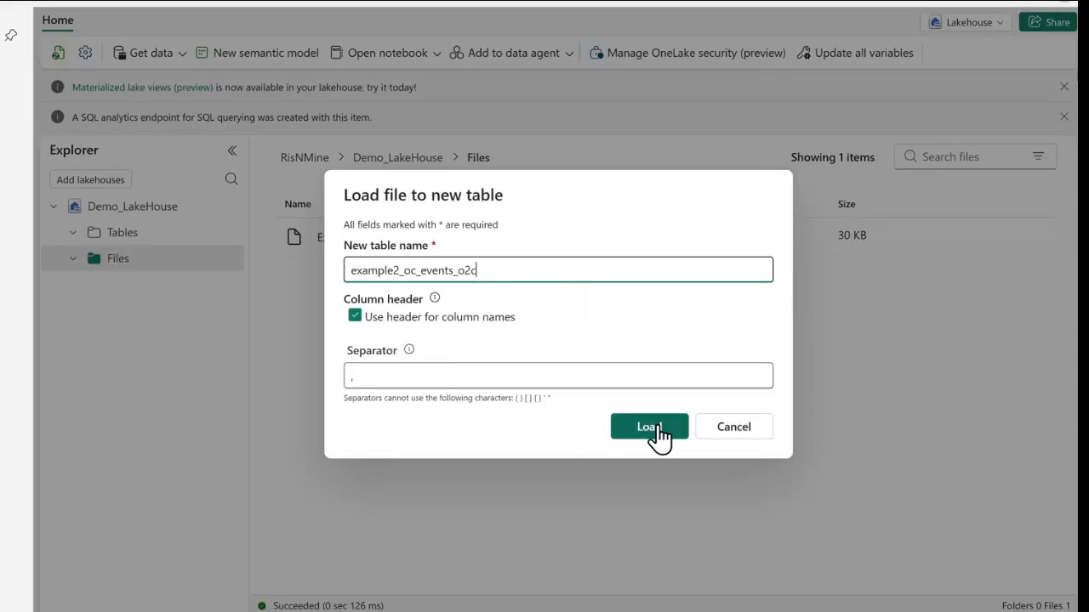
{"action": "left_click", "coordinate": [658, 428]}
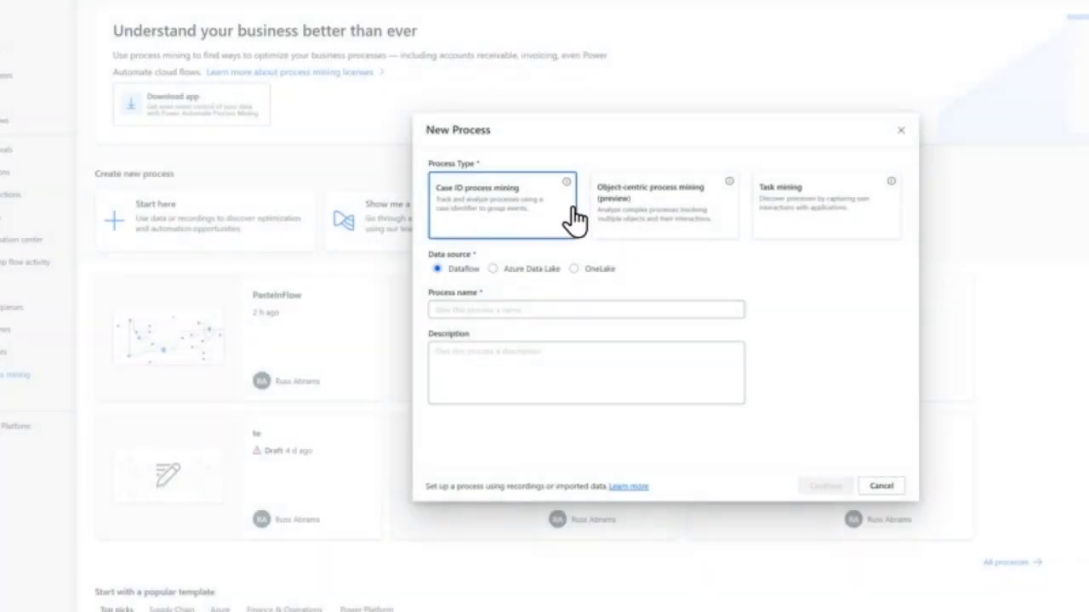
- Switch to Power Automate process mining and create an object-centric process named ObjectCentricLoading with OneLake as the data source
{"action": "left_click", "coordinate": [662, 209]}
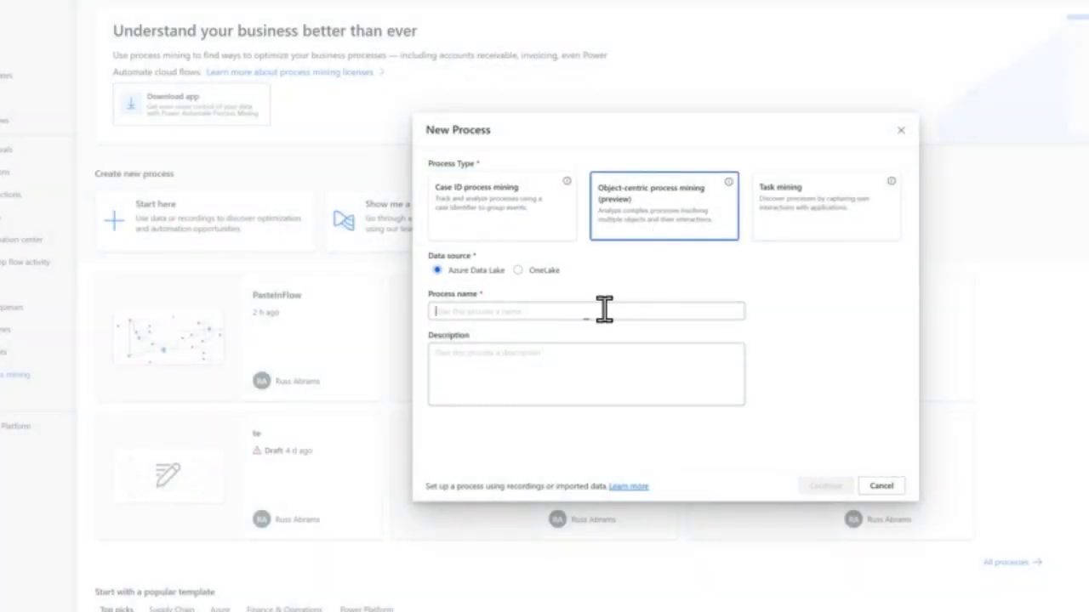
{"action": "left_click", "coordinate": [518, 270]}
{"action": "left_click", "coordinate": [535, 310]}
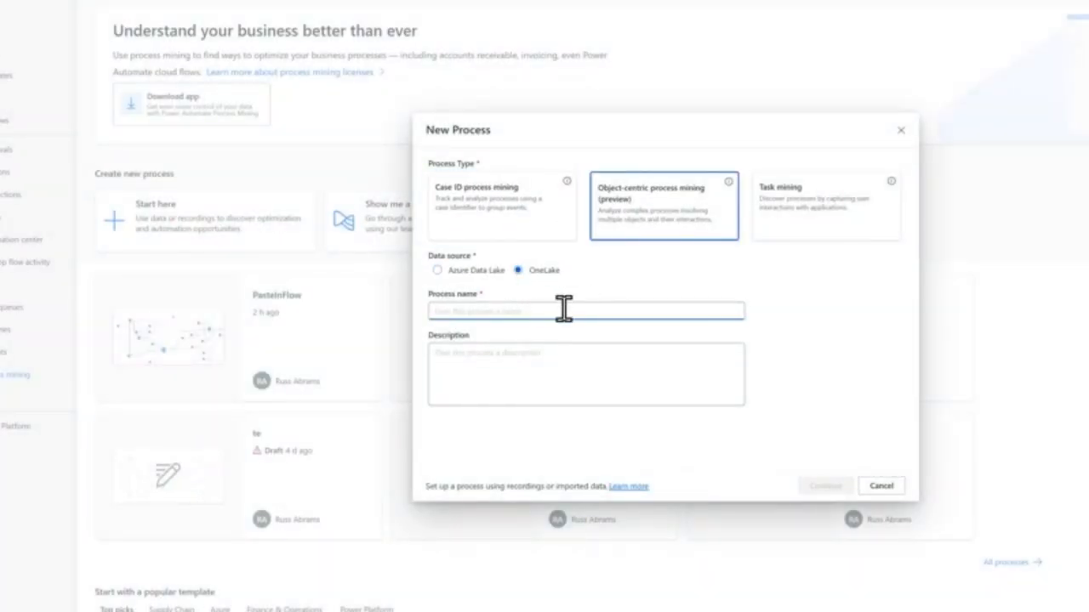
{"action": "type", "text": "Ob"}
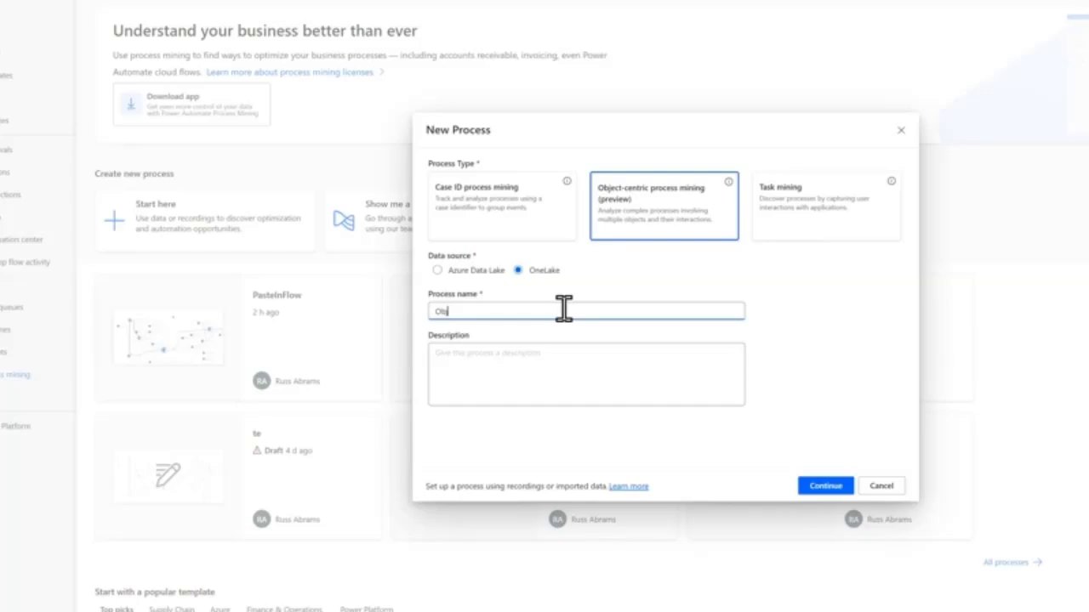
{"action": "type", "text": "ject CentricLoading"}
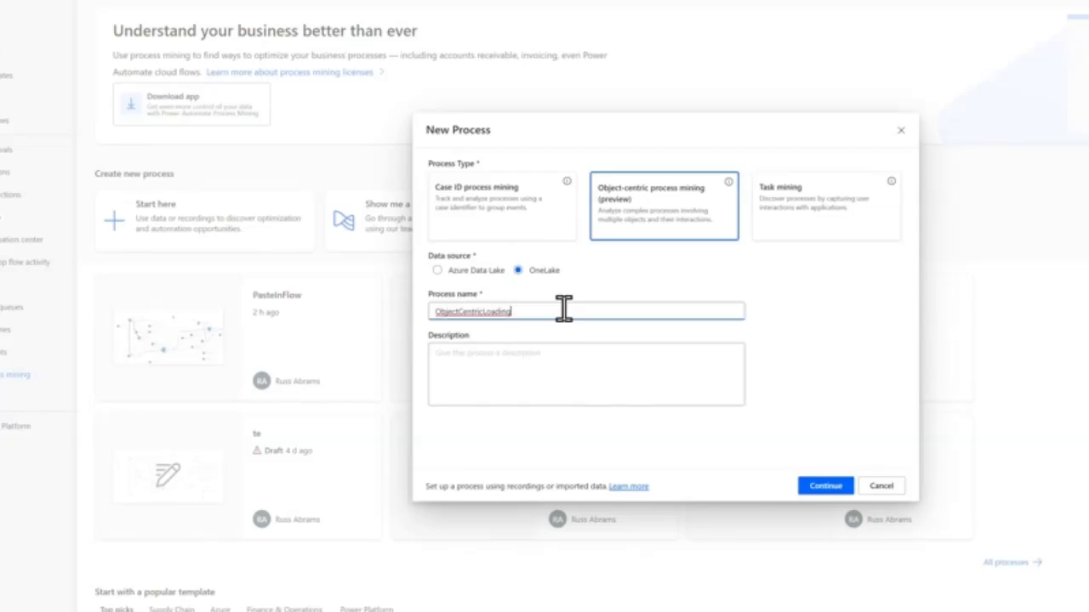
{"action": "left_click", "coordinate": [828, 489]}
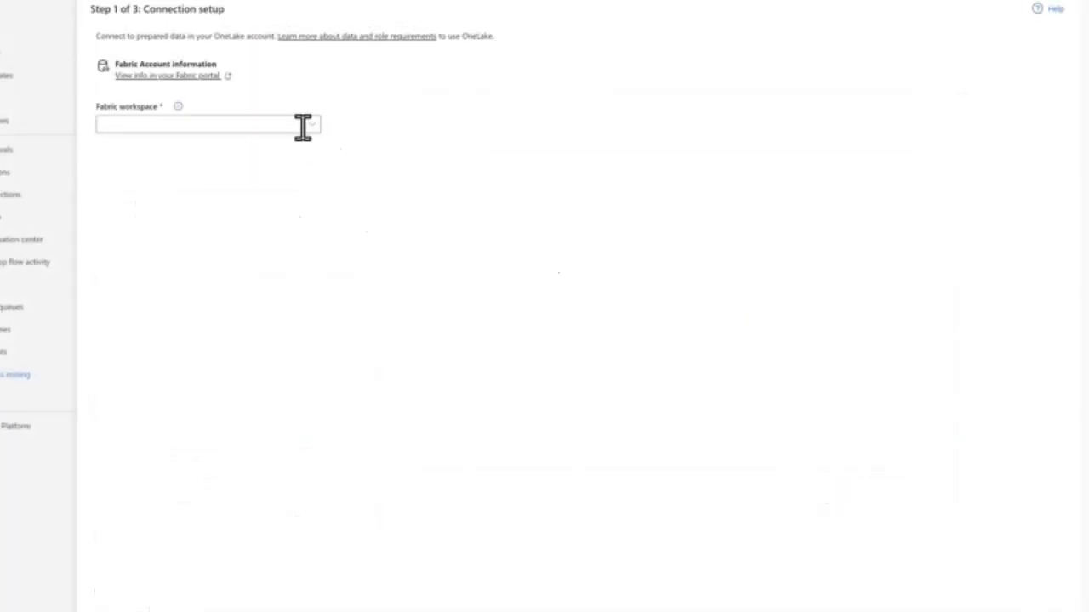
- Connect the process to the RisNMine Fabric workspace and choose the event data in it as the source
{"action": "left_click", "coordinate": [310, 128]}
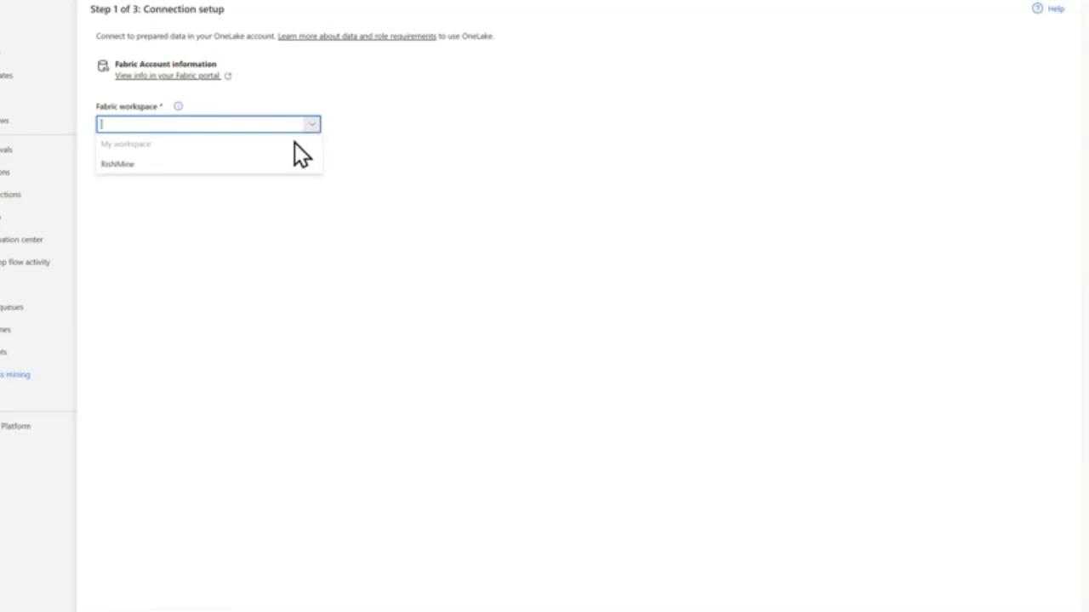
{"action": "left_click", "coordinate": [260, 164]}
{"action": "left_click", "coordinate": [310, 164]}
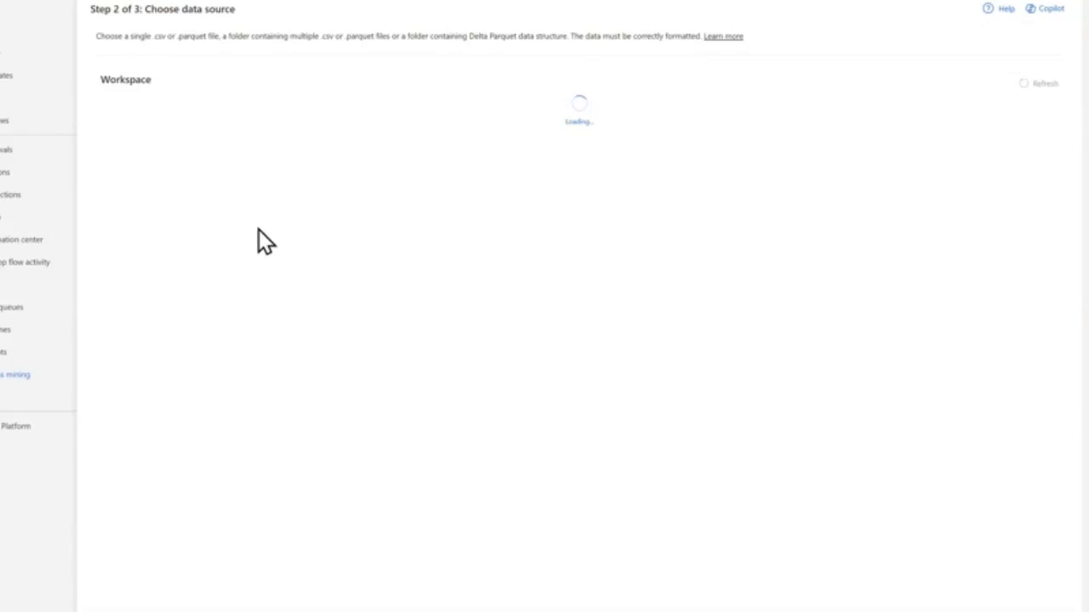
{"action": "left_click", "coordinate": [153, 143]}
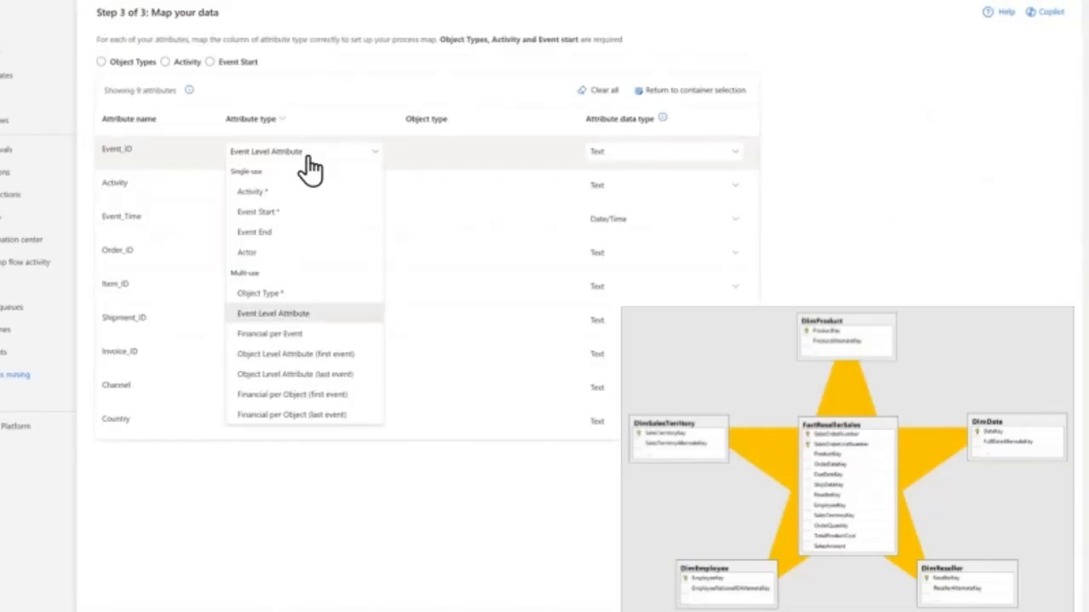
- Map the Event_ID attribute to Object Type and the Activity attribute to Activity
{"action": "left_click", "coordinate": [283, 296]}
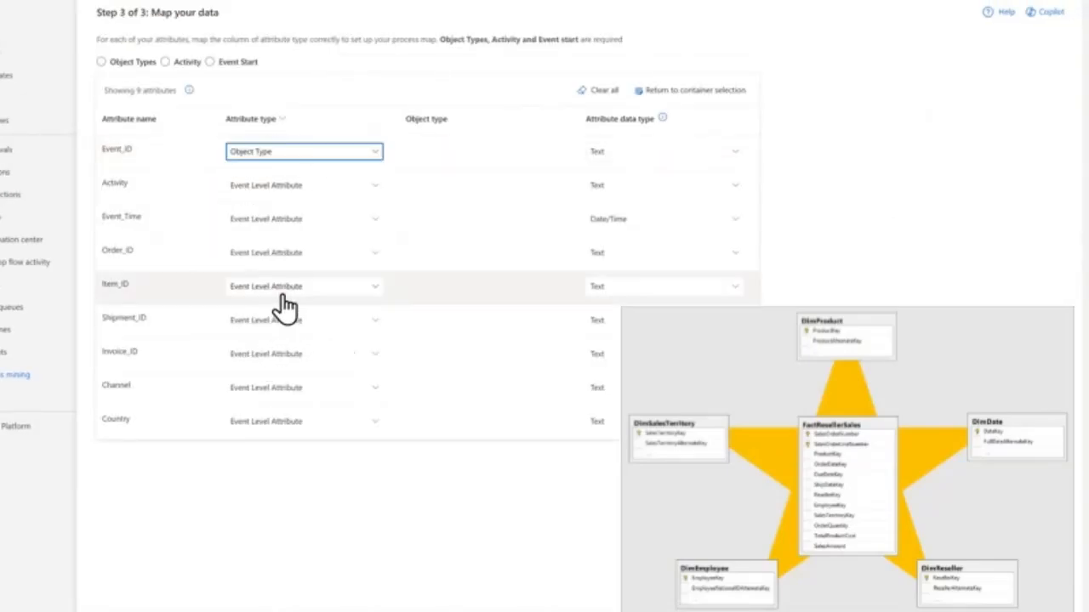
{"action": "left_click", "coordinate": [287, 192]}
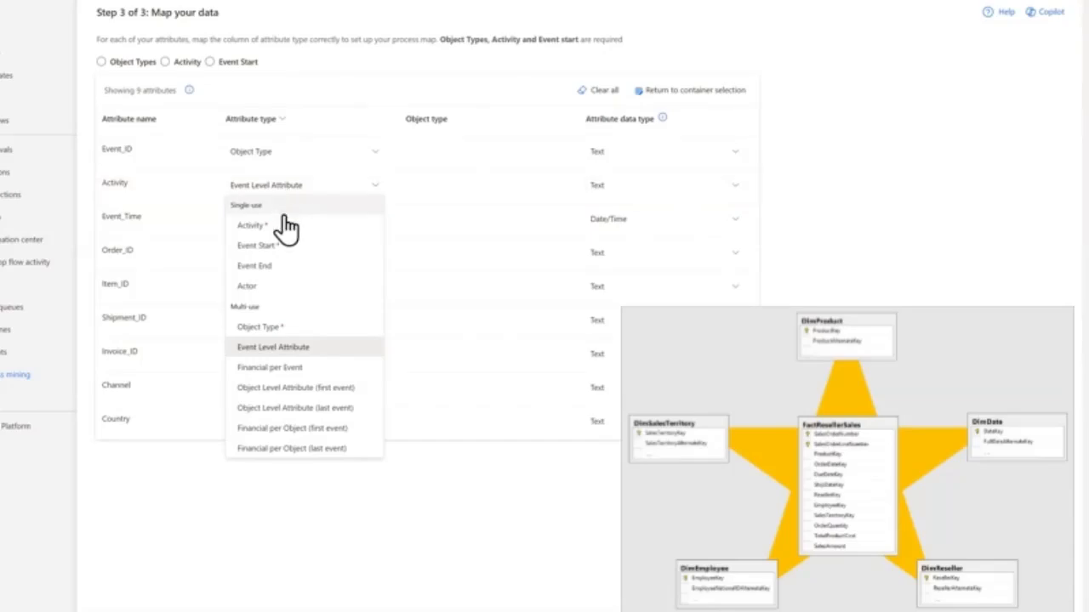
{"action": "left_click", "coordinate": [287, 224]}
- Map Event_Time to Event Start and Order_ID to Object Type
{"action": "left_click", "coordinate": [286, 220]}
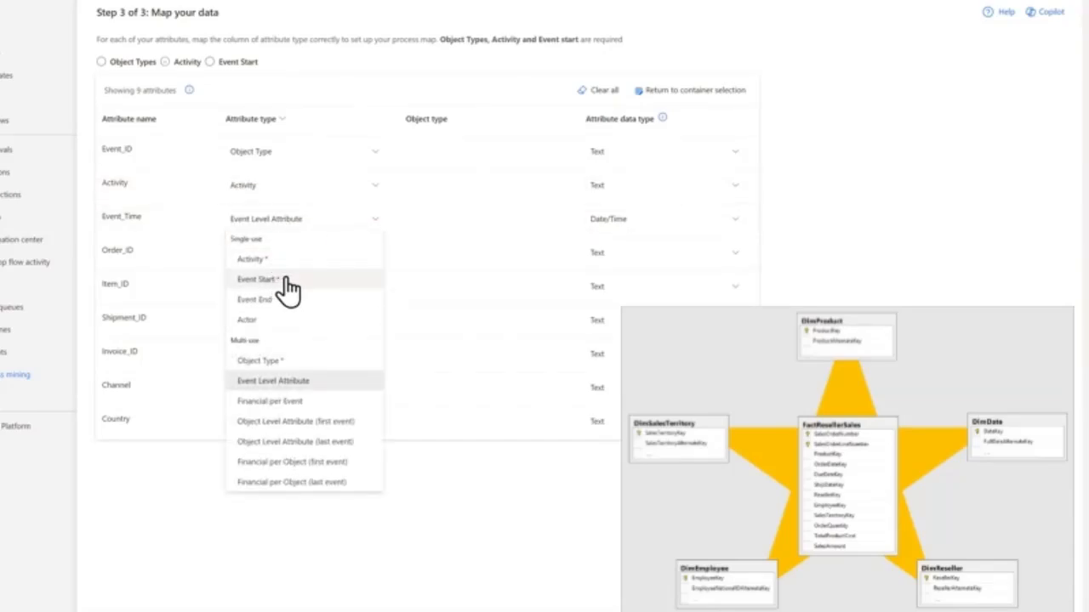
{"action": "left_click", "coordinate": [278, 280]}
{"action": "left_click", "coordinate": [267, 257]}
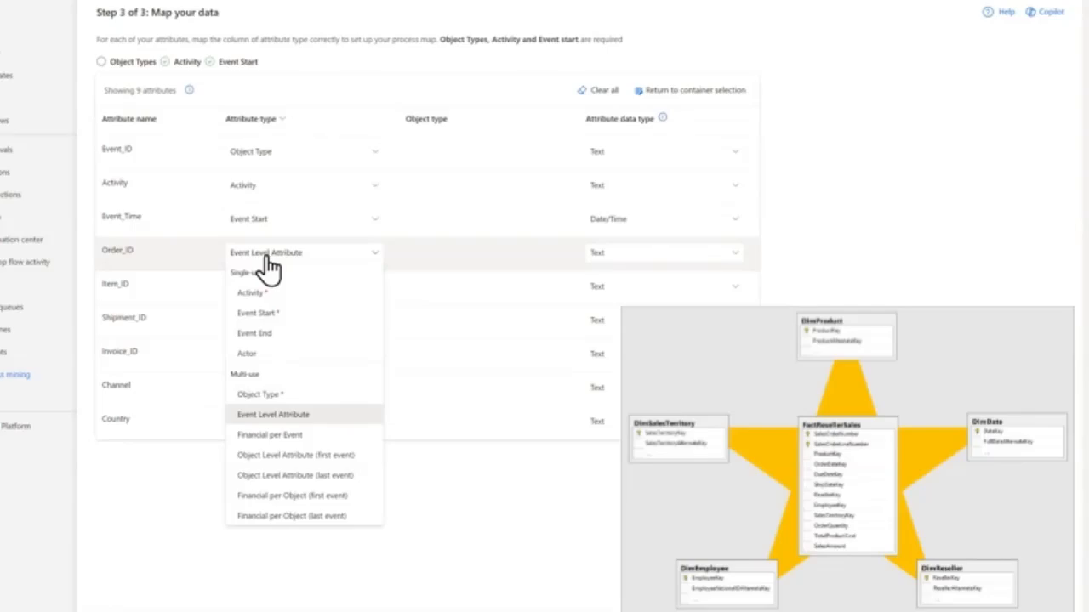
{"action": "left_click", "coordinate": [281, 397]}
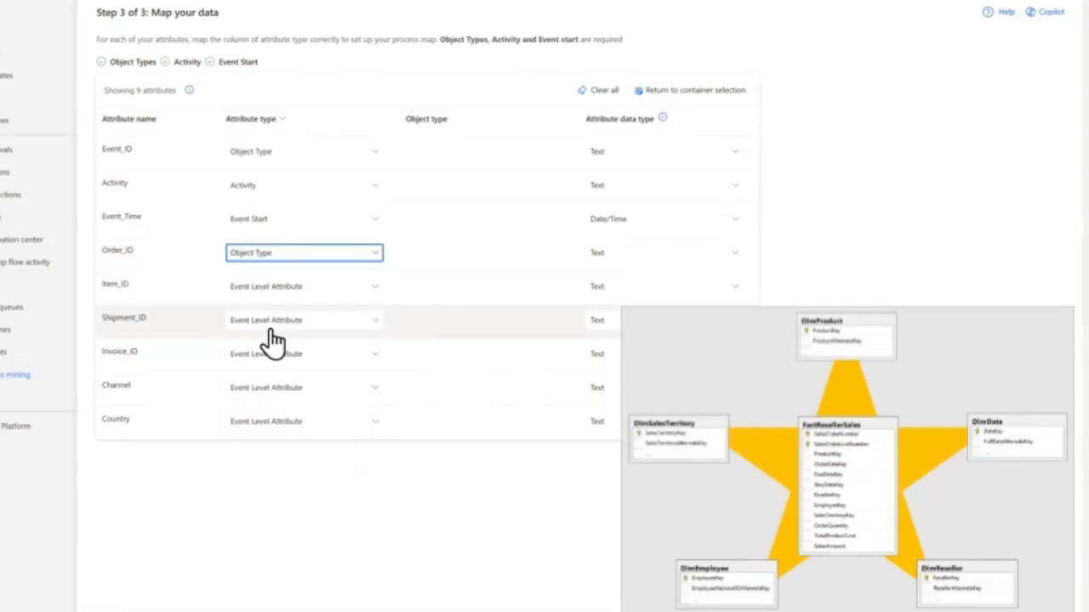
{"action": "left_click", "coordinate": [266, 290]}
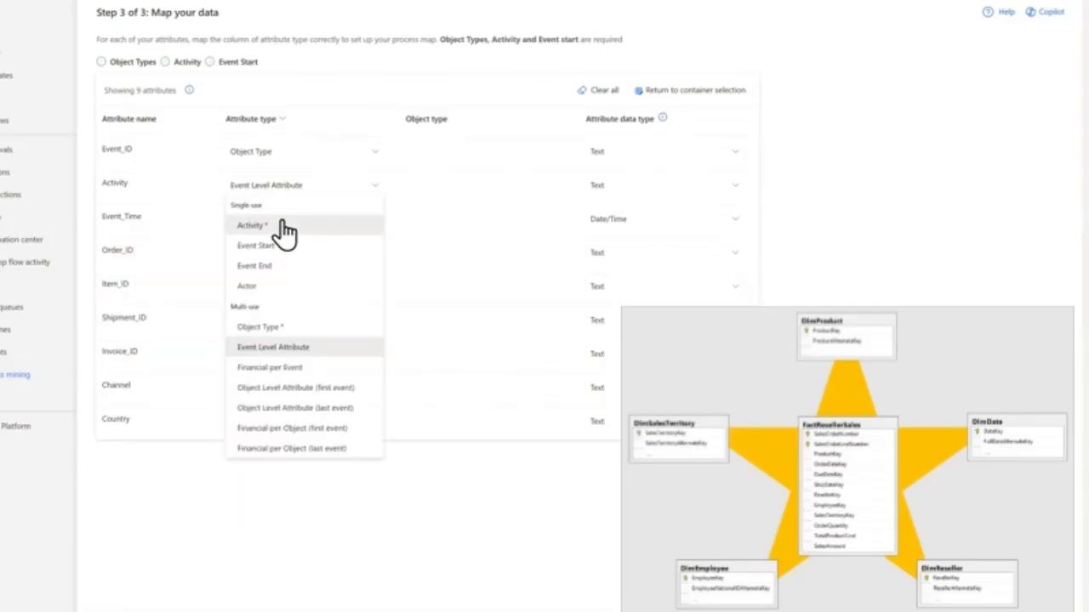
{"action": "left_click", "coordinate": [283, 225]}
- Set the attribute type of Event_Time to Event Start, and of Order_ID and Item_ID to Object Type
{"action": "left_click", "coordinate": [281, 219]}
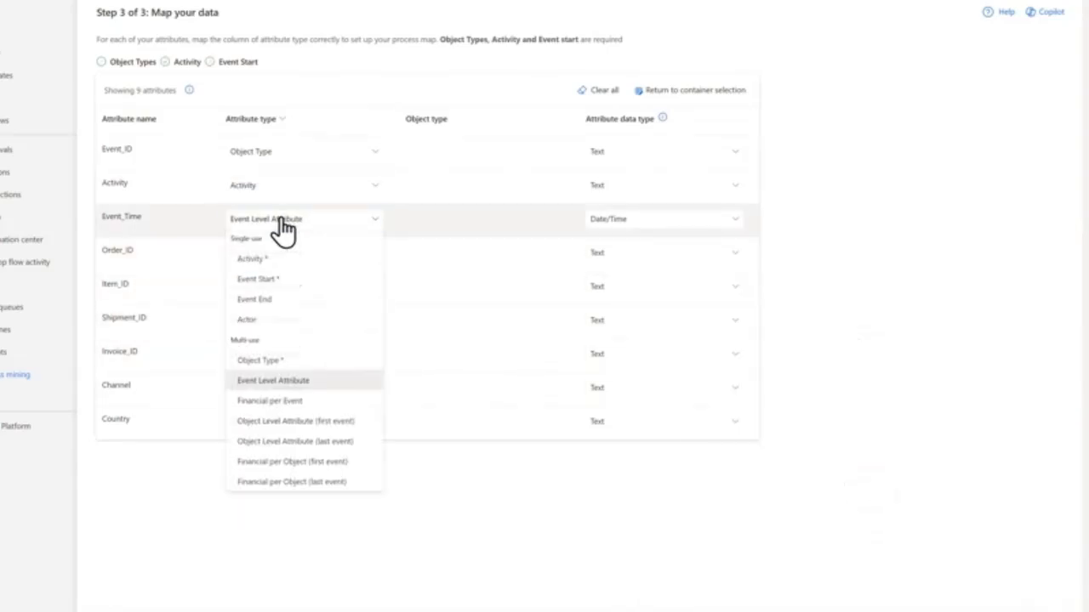
{"action": "left_click", "coordinate": [285, 279]}
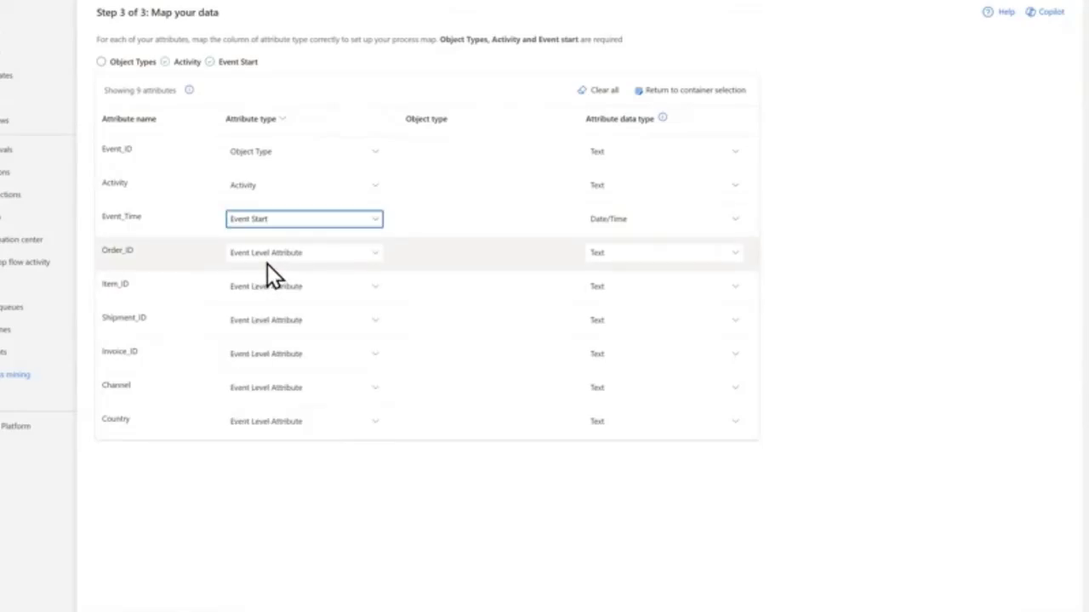
{"action": "left_click", "coordinate": [267, 258]}
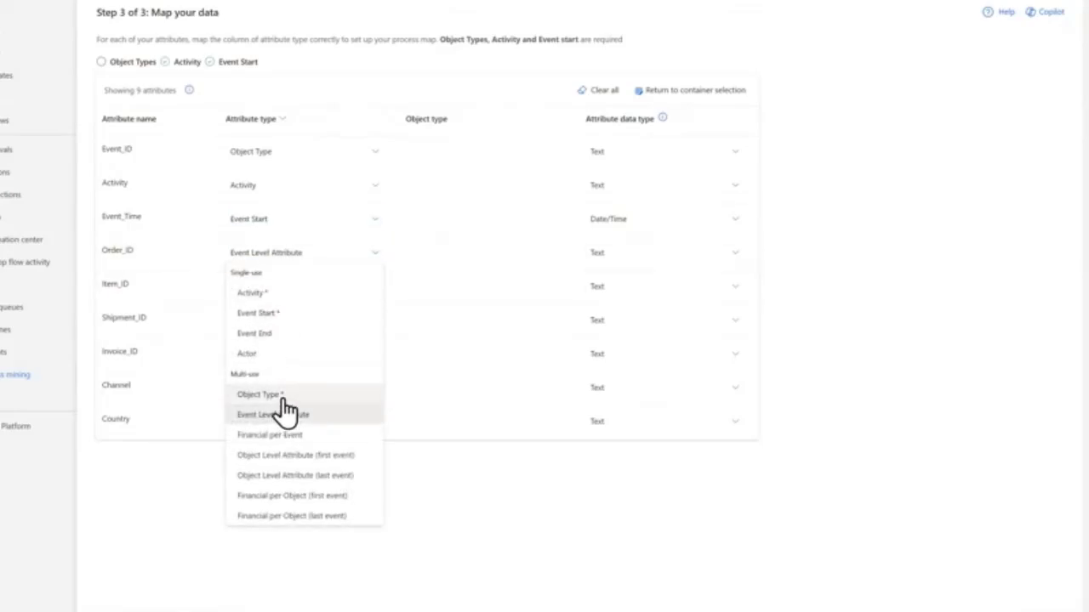
{"action": "left_click", "coordinate": [279, 396]}
{"action": "left_click", "coordinate": [266, 286]}
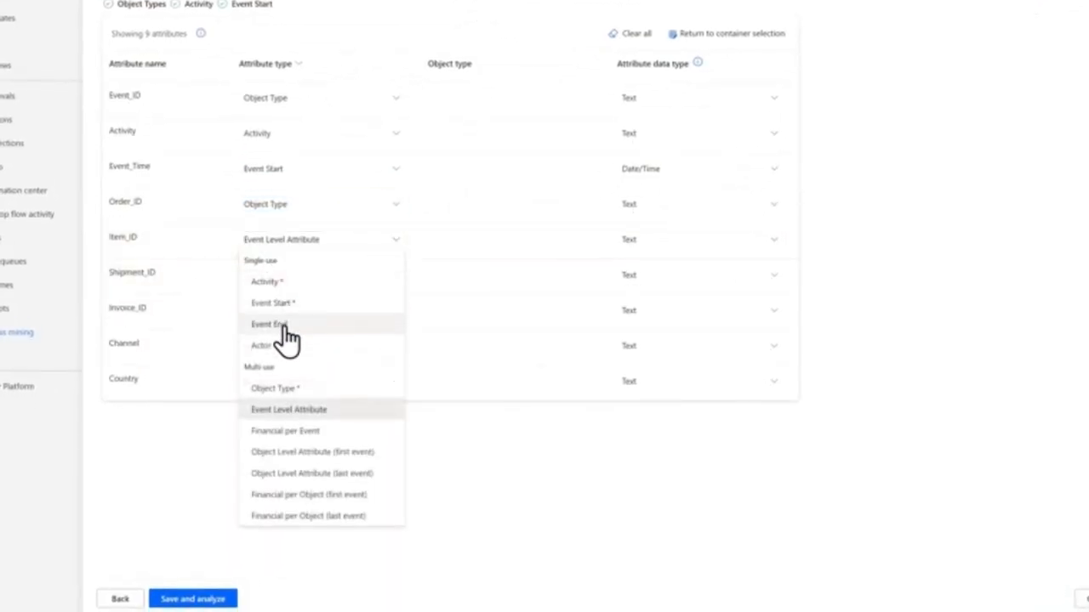
{"action": "left_click", "coordinate": [289, 395]}
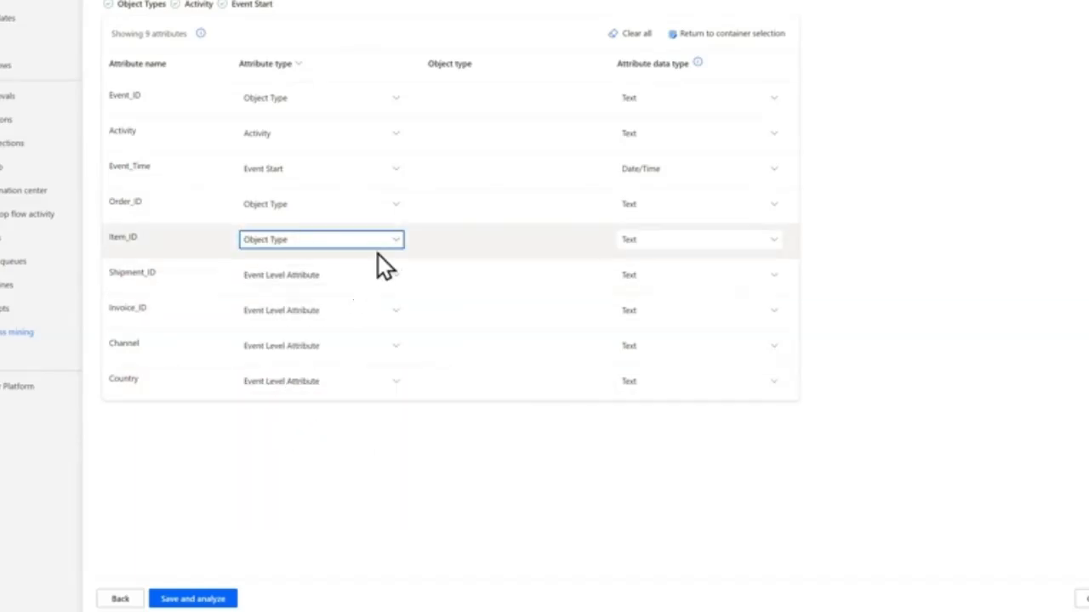
- Map Shipment_ID and Invoice_ID to Object Type, and save the mapping to analyze the process
{"action": "left_click", "coordinate": [383, 282]}
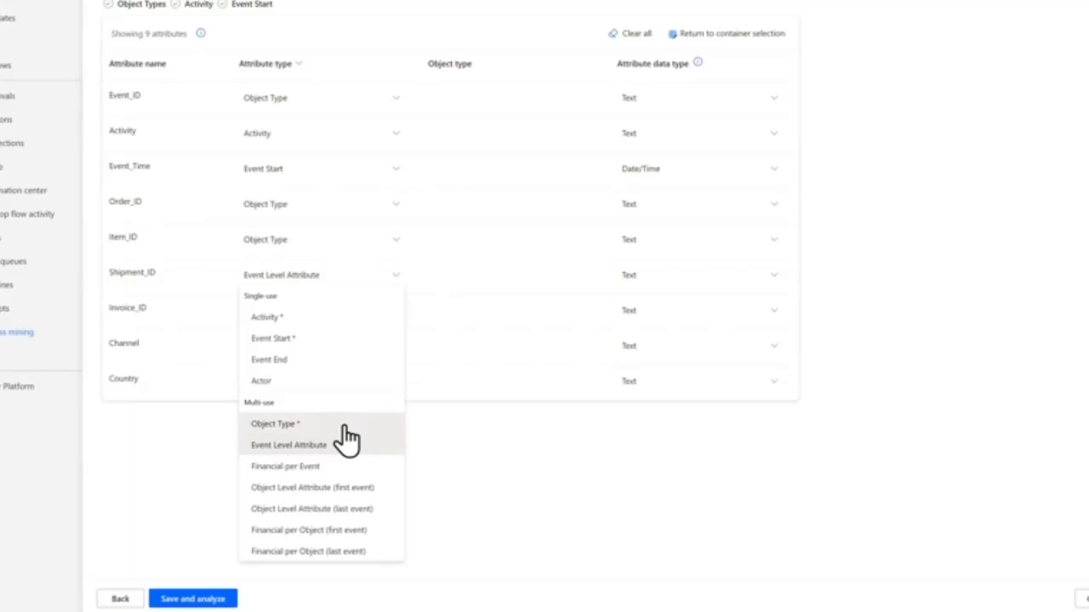
{"action": "left_click", "coordinate": [343, 423]}
{"action": "left_click", "coordinate": [357, 313]}
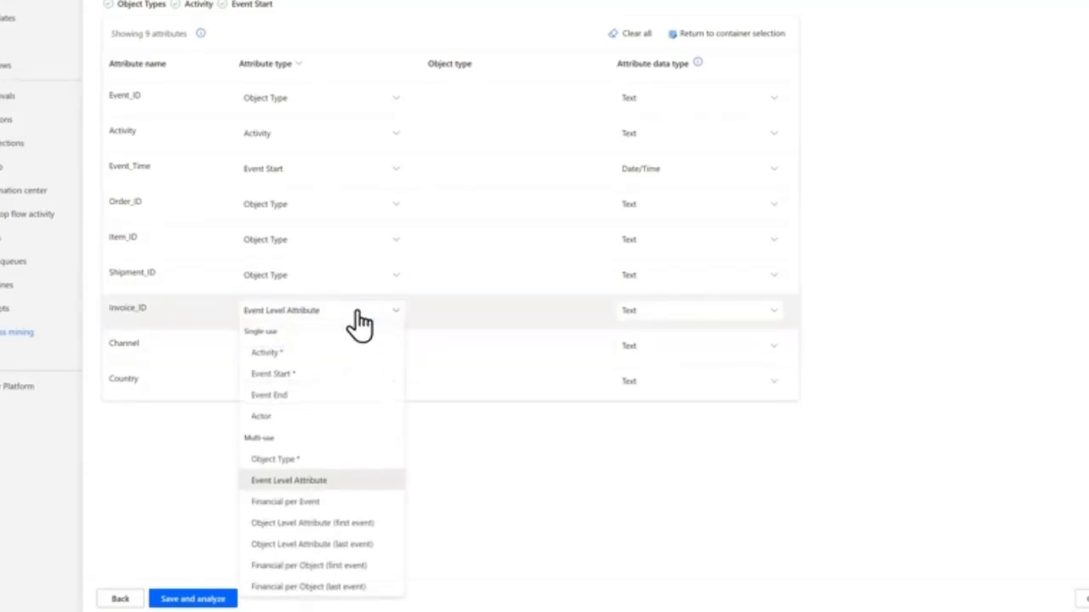
{"action": "left_click", "coordinate": [287, 460]}
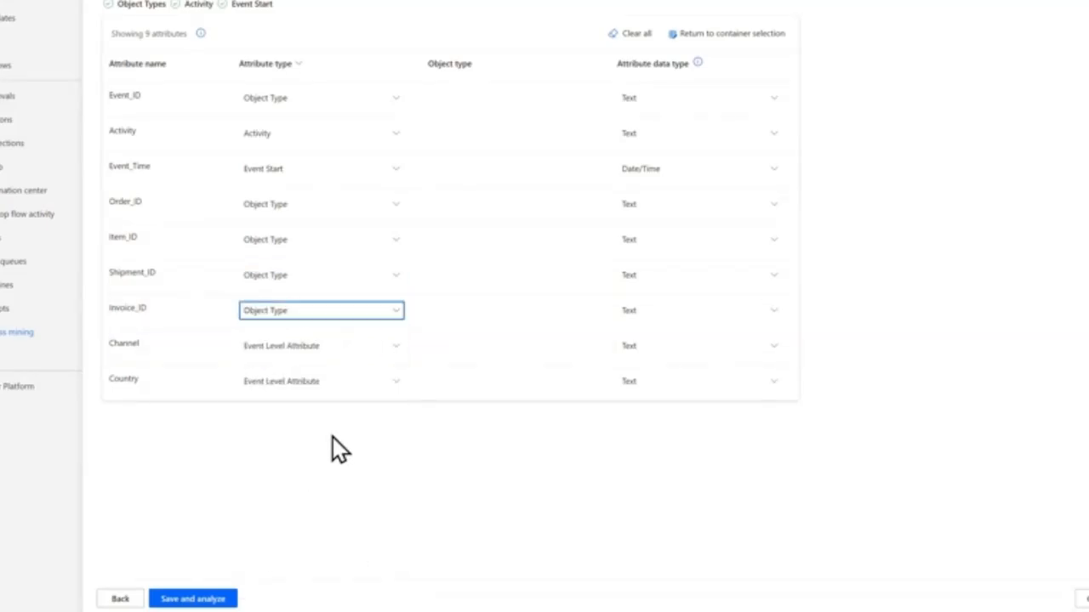
{"action": "left_click", "coordinate": [194, 600]}
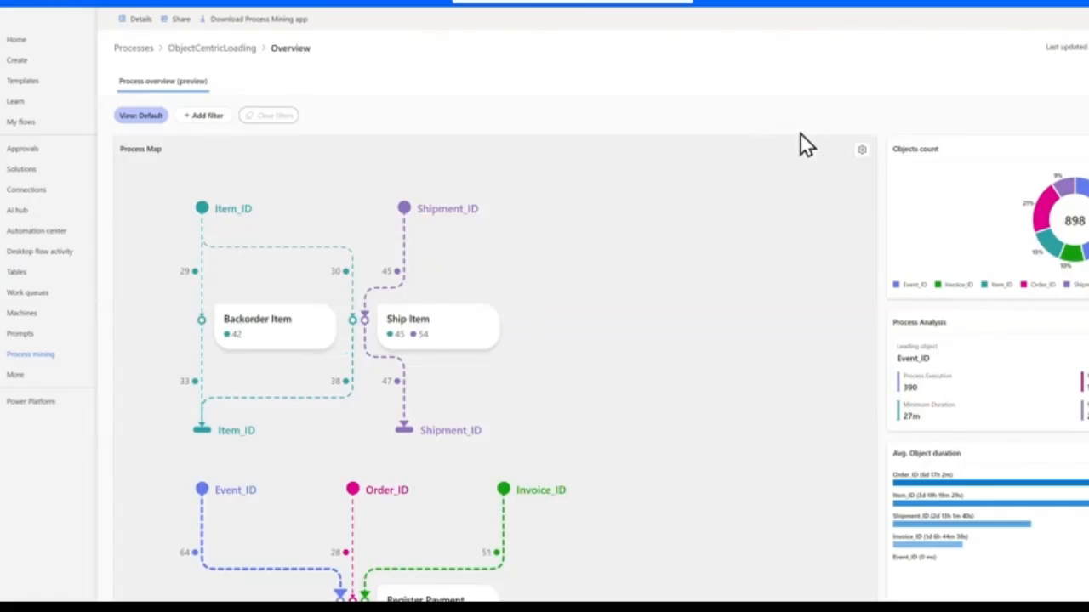
- Set the process map's metric to Relative object count and apply it
{"action": "left_click", "coordinate": [862, 153]}
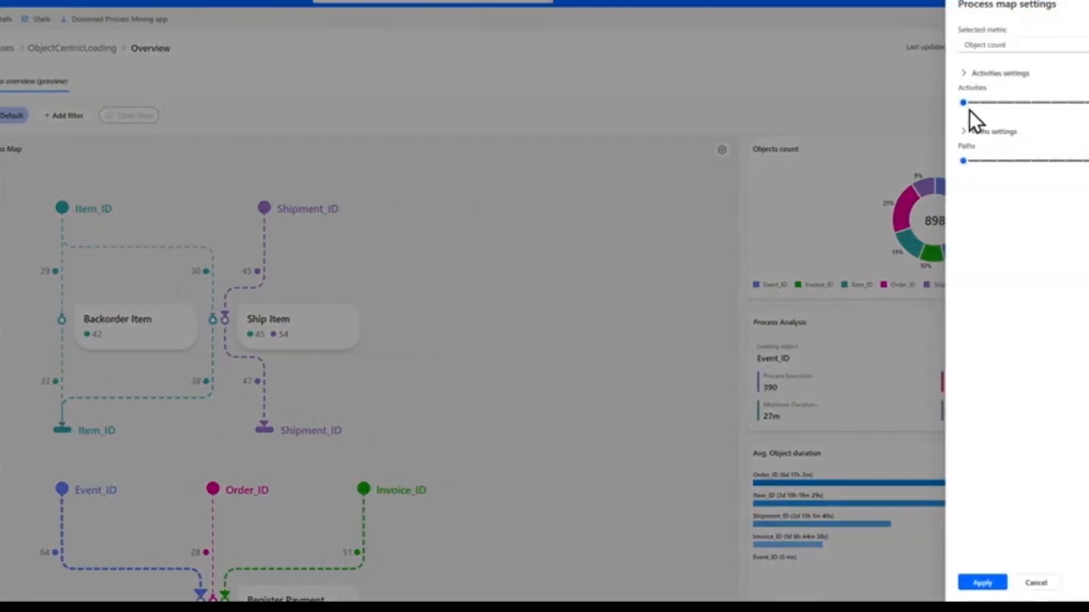
{"action": "left_click", "coordinate": [991, 49]}
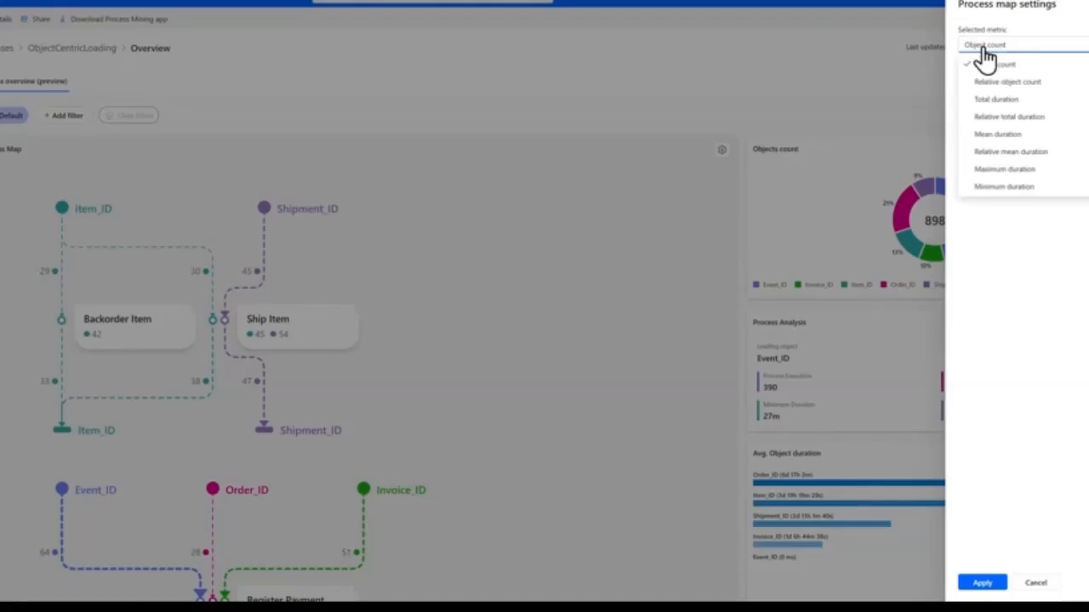
{"action": "left_click", "coordinate": [1015, 85]}
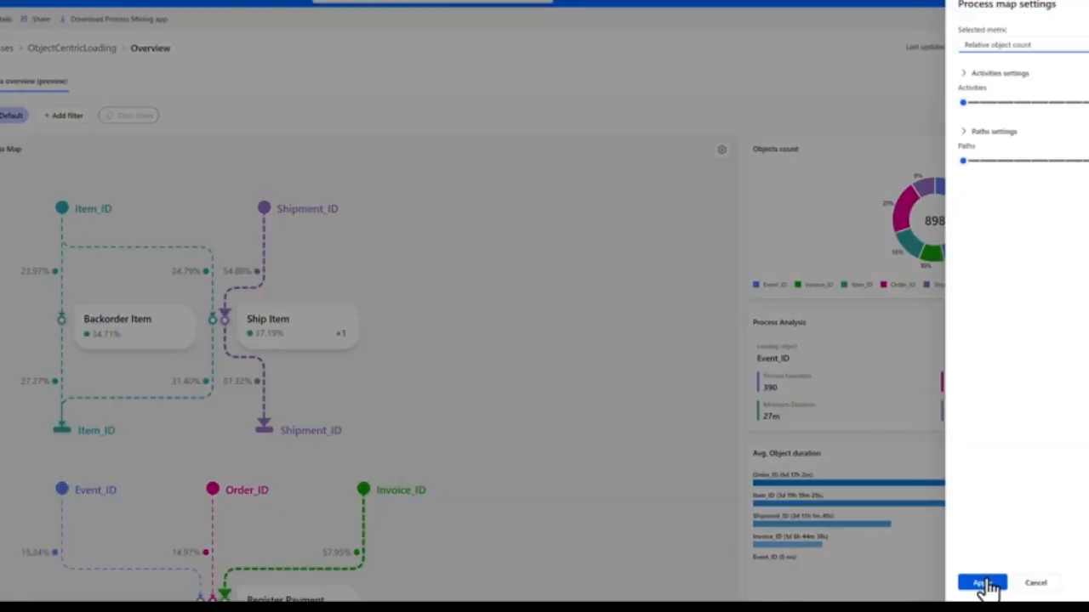
{"action": "left_click", "coordinate": [982, 583]}
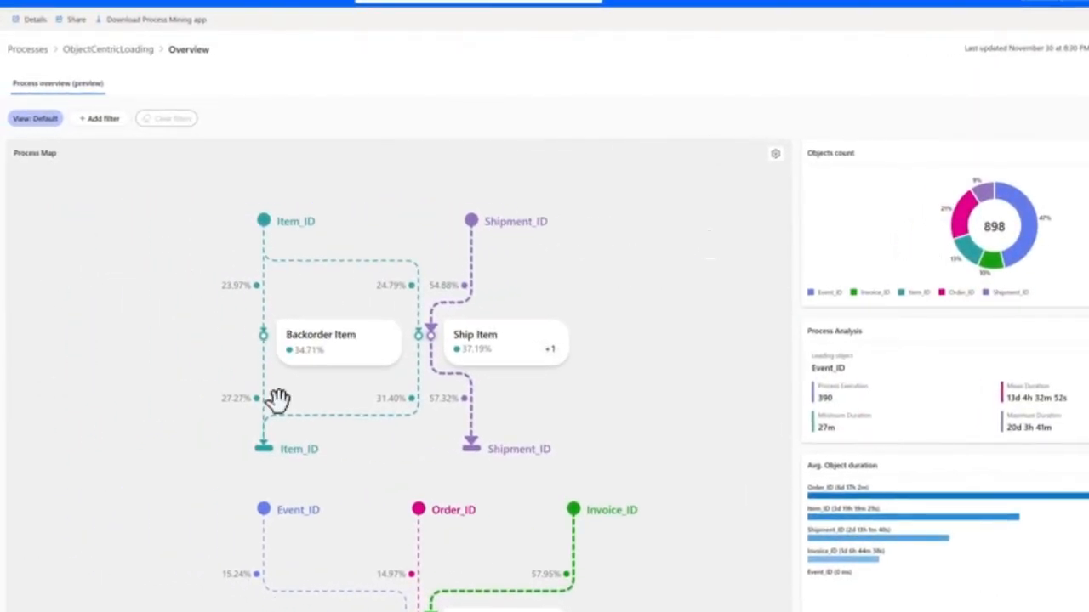
- Raise the process map's Activities and Paths levels slightly above their minimum, apply the settings, and reposition the map within its view
{"action": "mouse_move", "coordinate": [528, 356]}
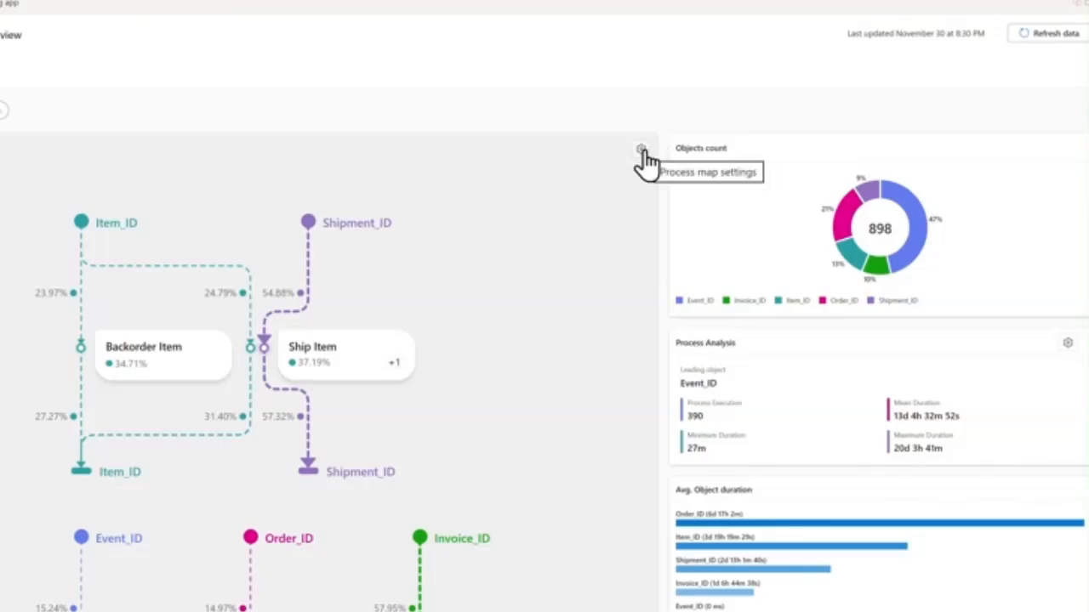
{"action": "left_click", "coordinate": [641, 150]}
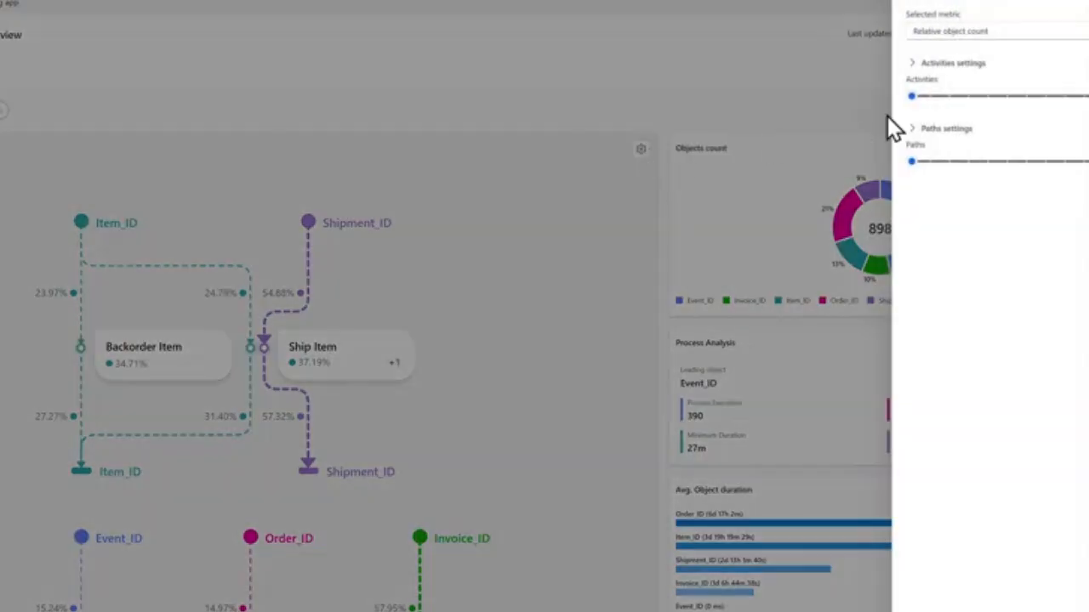
{"action": "left_click", "coordinate": [947, 96]}
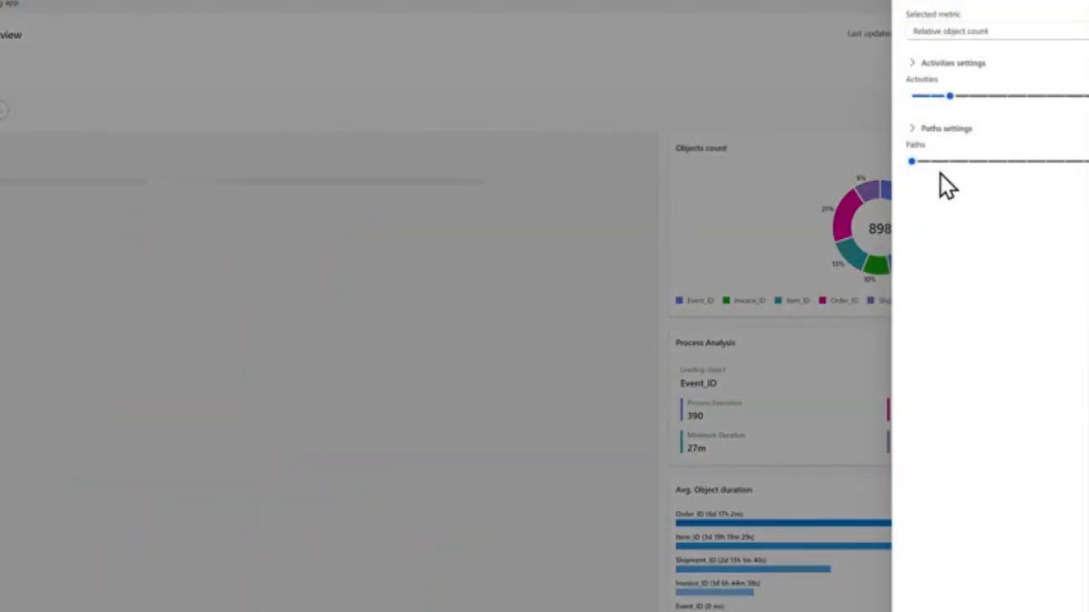
{"action": "left_click", "coordinate": [947, 162]}
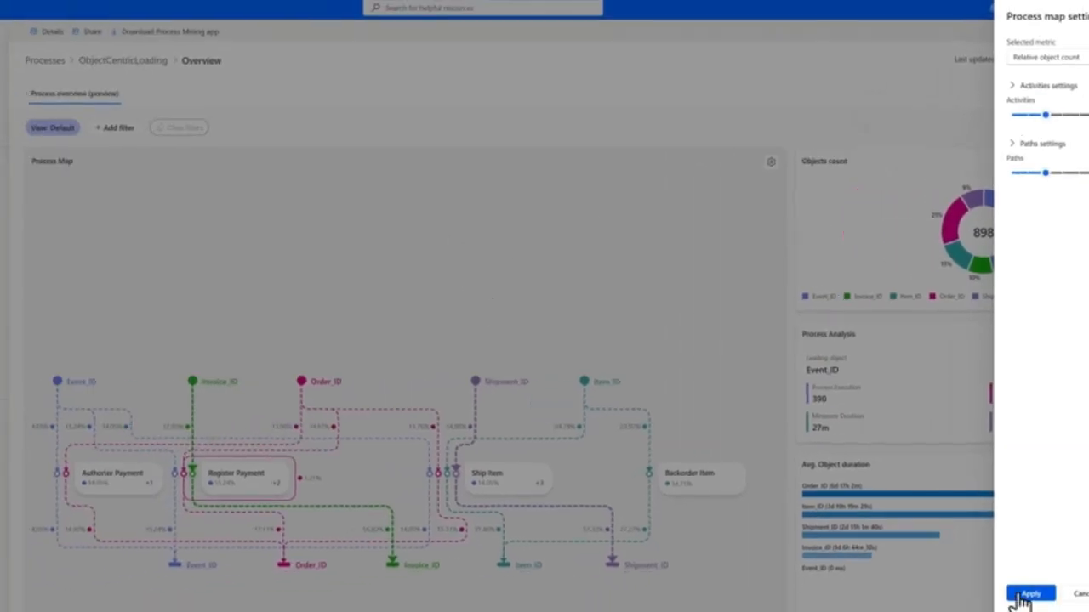
{"action": "left_click", "coordinate": [1026, 593]}
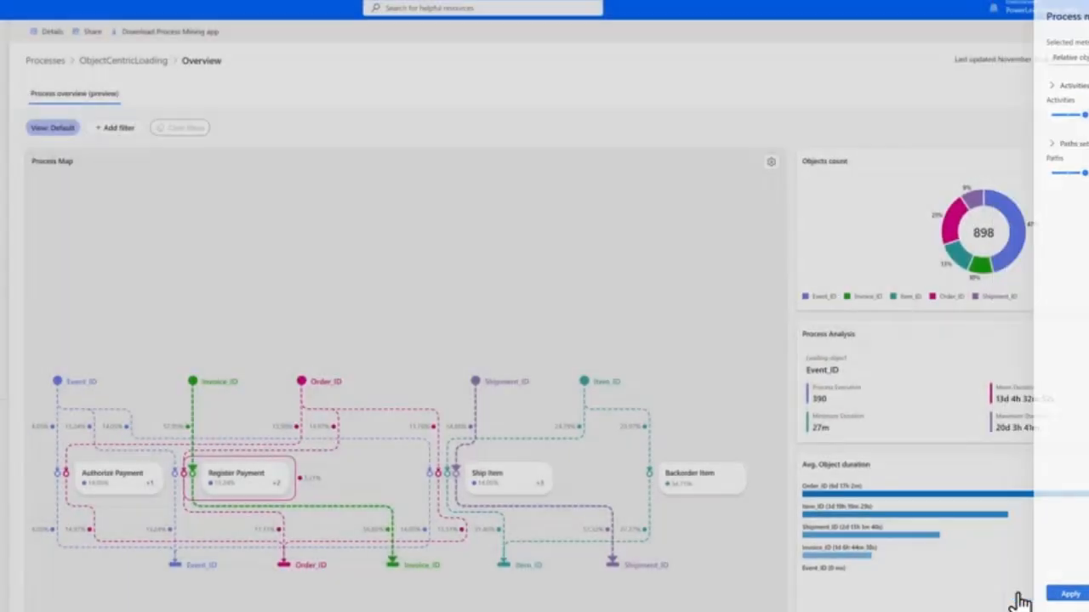
{"action": "left_click_drag", "start_coordinate": [719, 389], "coordinate": [760, 265]}
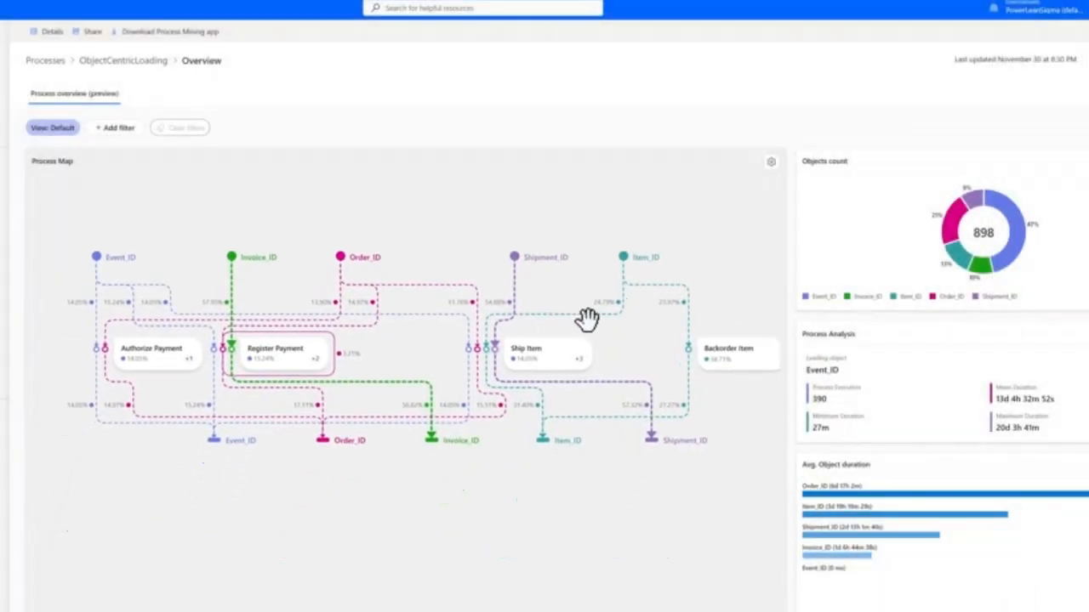